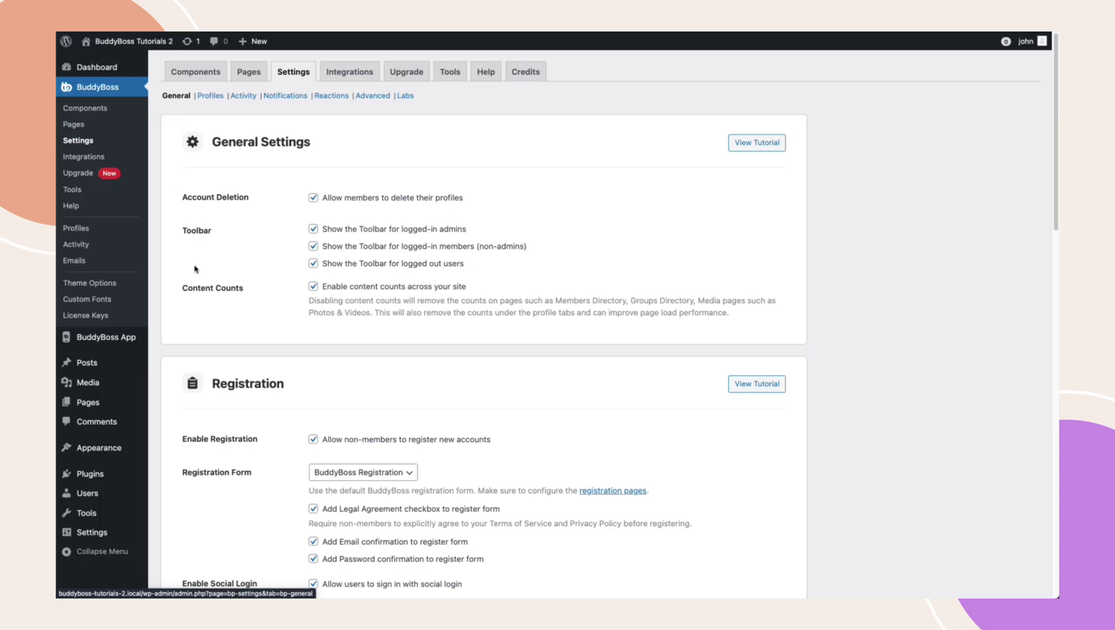
Open the Apple provider settings under Enable Social Login in BuddyBoss Registration.
{"action": "scroll", "coordinate": [228, 383], "scroll_direction": "down", "scroll_amount": 5}
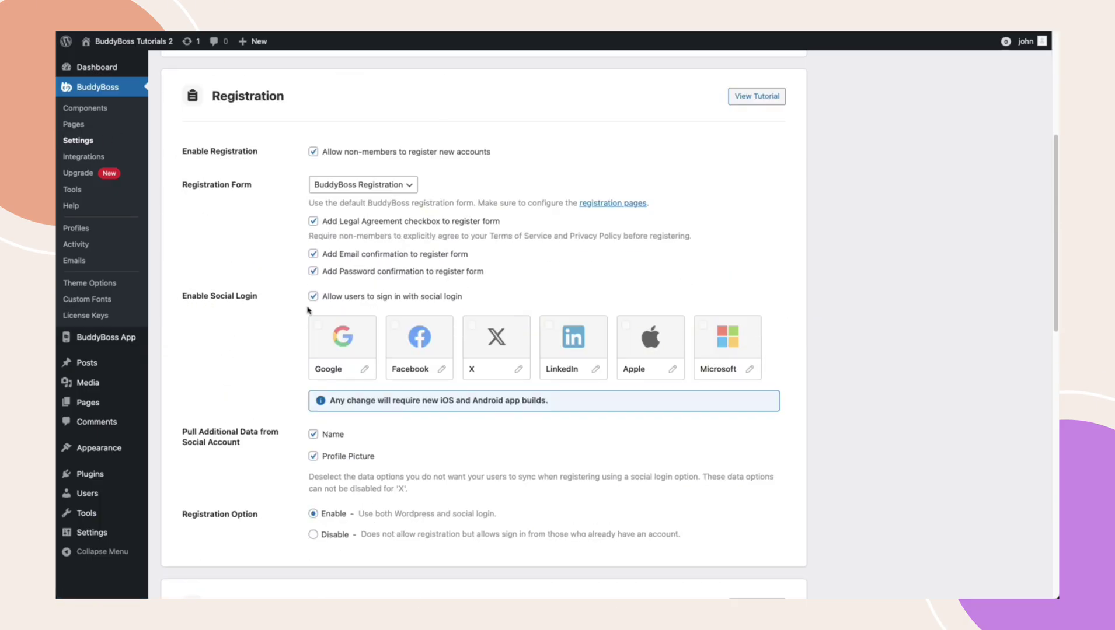
{"action": "left_click", "coordinate": [672, 371]}
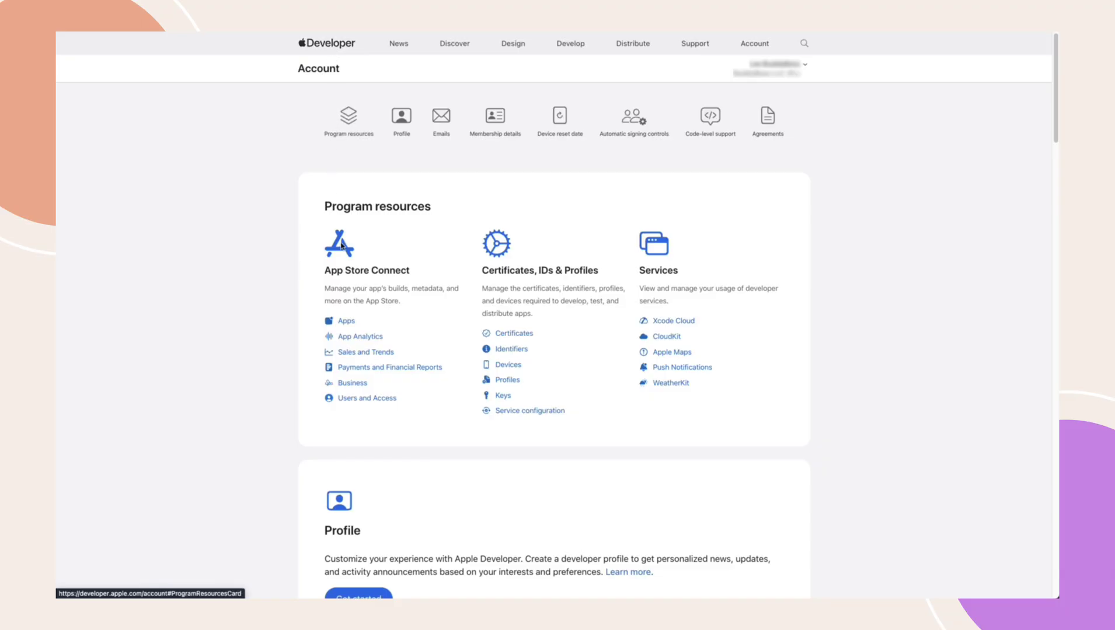
{"action": "scroll", "coordinate": [353, 380], "scroll_direction": "down", "scroll_amount": 15}
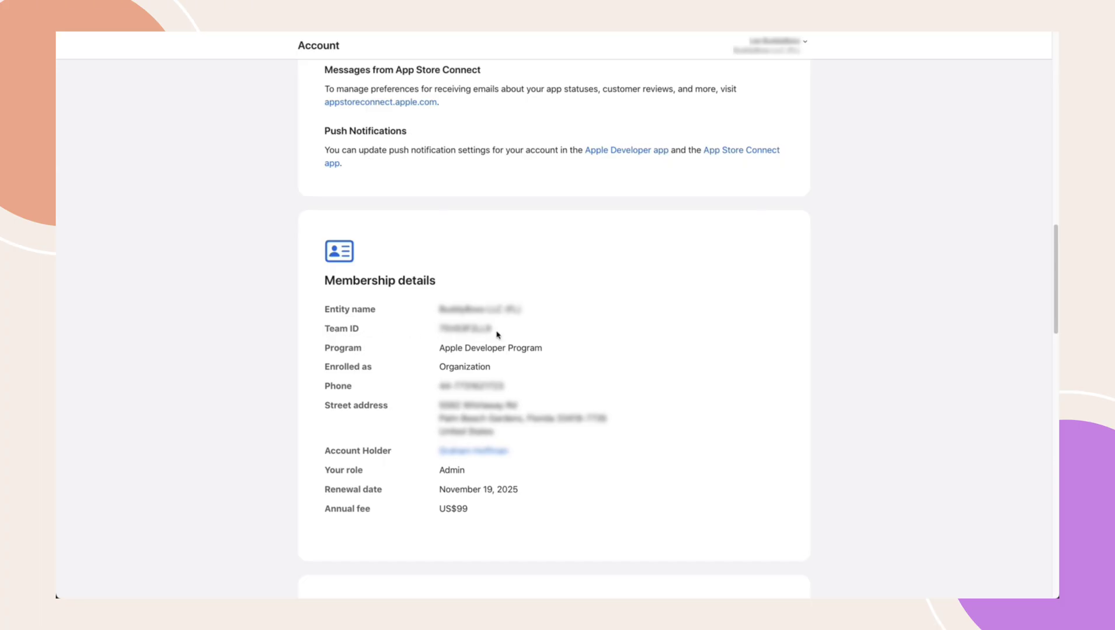
{"action": "scroll", "coordinate": [496, 334], "scroll_direction": "up", "scroll_amount": 15}
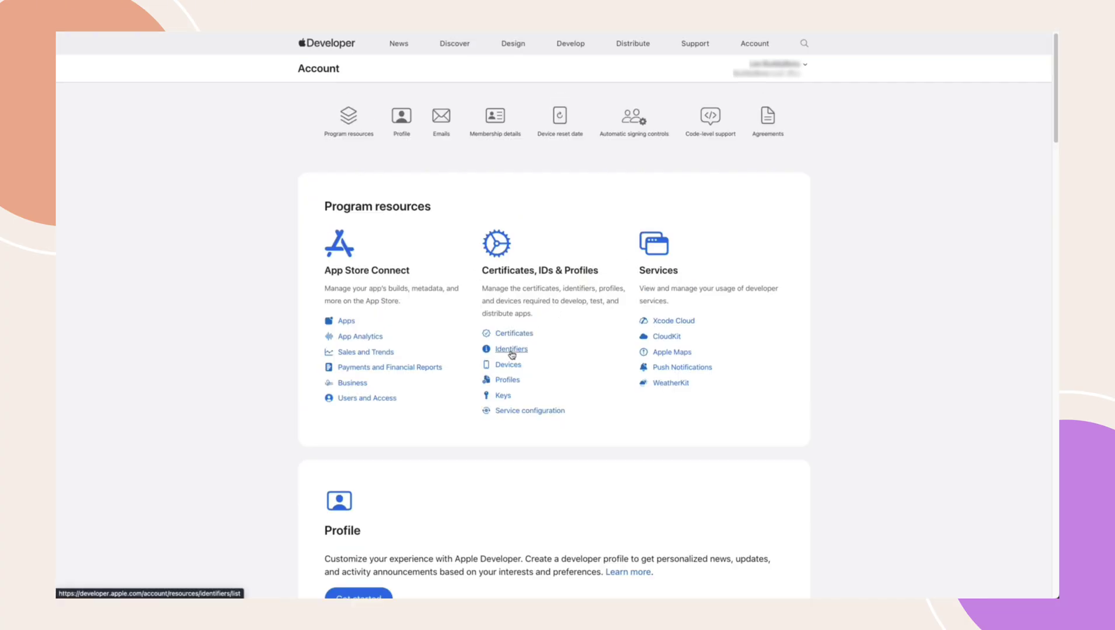
Browse the Identifiers list of App IDs in Certificates, Identifiers & Profiles.
{"action": "left_click", "coordinate": [512, 350]}
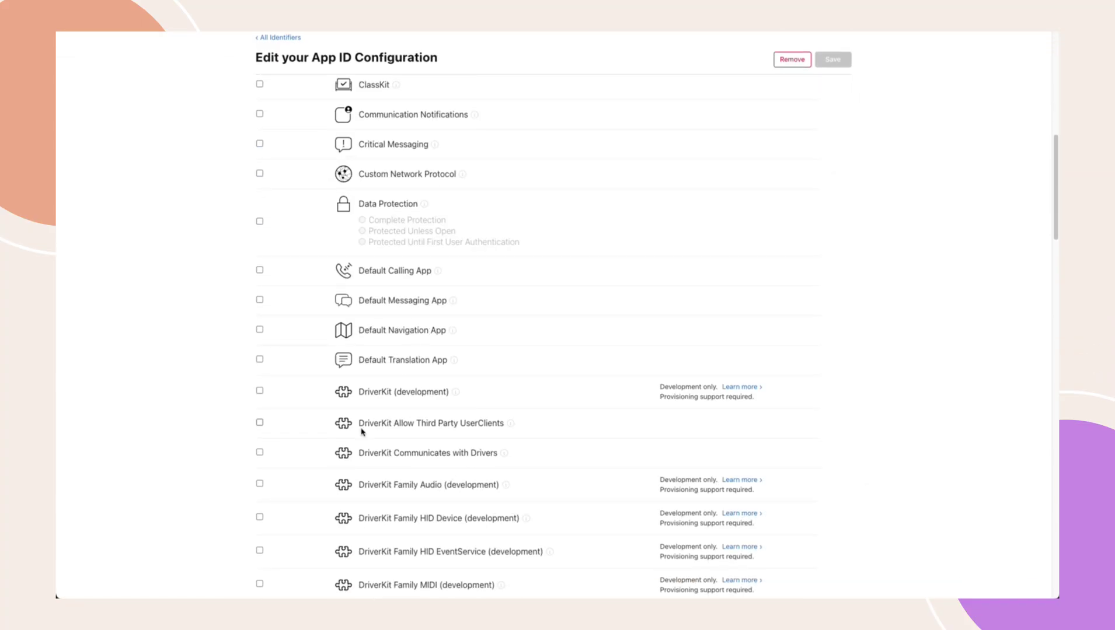
{"action": "scroll", "coordinate": [361, 431], "scroll_direction": "down", "scroll_amount": 15}
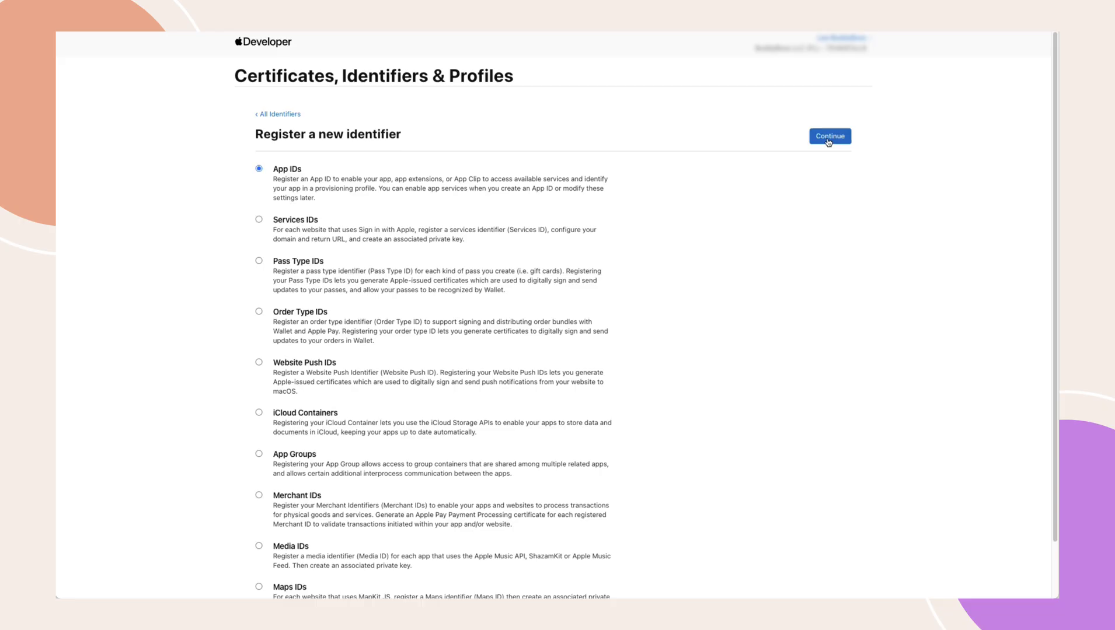
Register App ID 'Your App Name' (com.domainname.app) with Sign In with Apple enabled.
{"action": "left_click", "coordinate": [828, 138]}
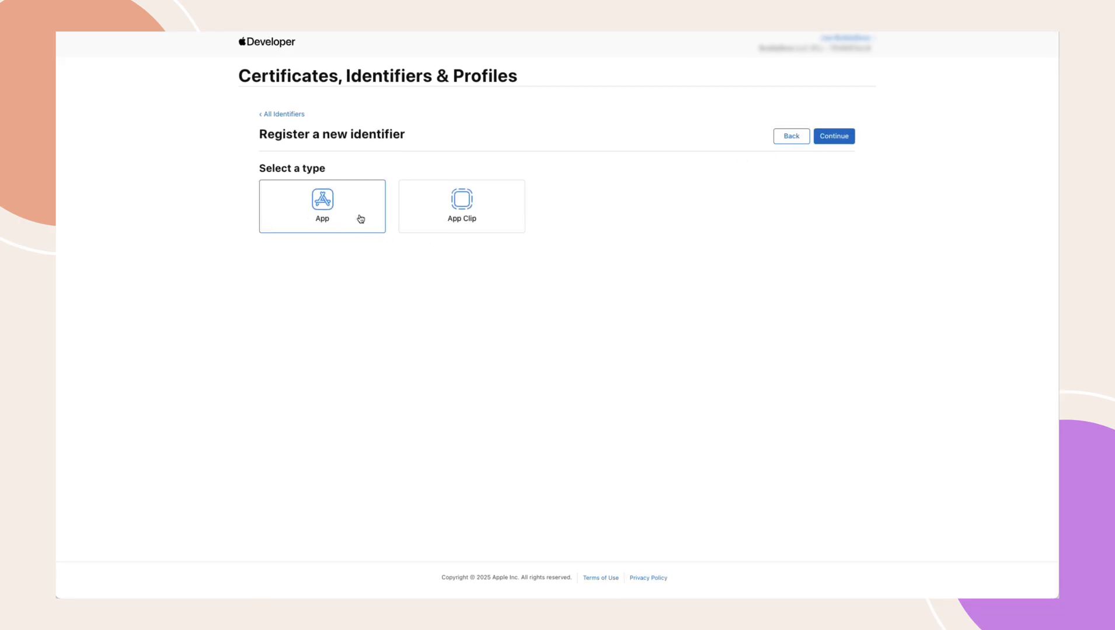
{"action": "left_click", "coordinate": [838, 139]}
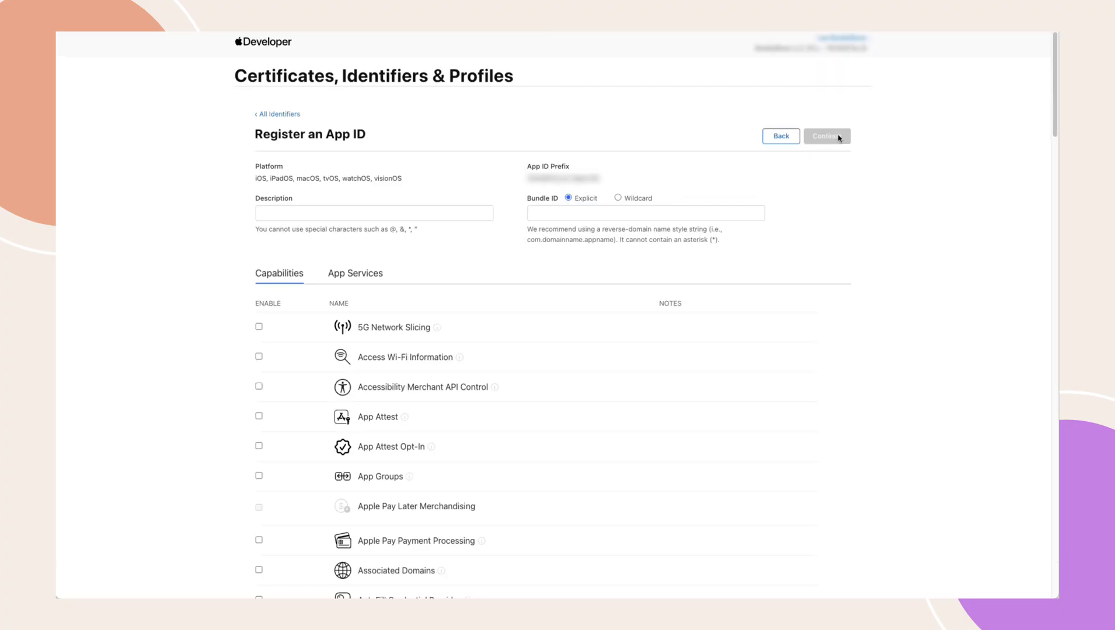
{"action": "left_click", "coordinate": [315, 213]}
{"action": "type", "text": "Your App Name"}
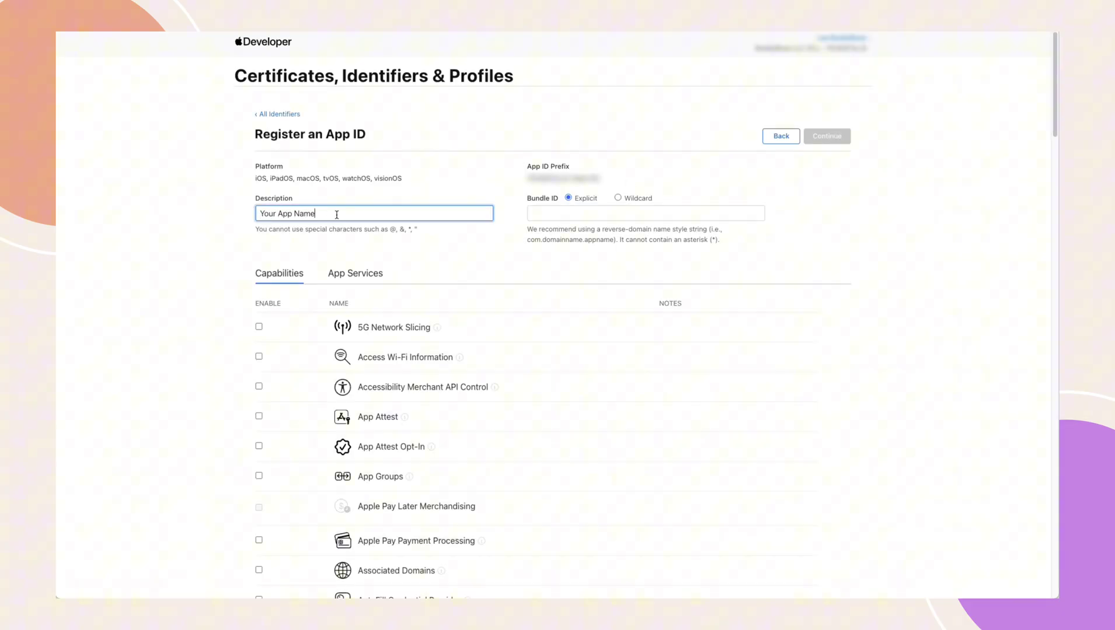
{"action": "left_click", "coordinate": [566, 213]}
{"action": "type", "text": "com.domainname.app"}
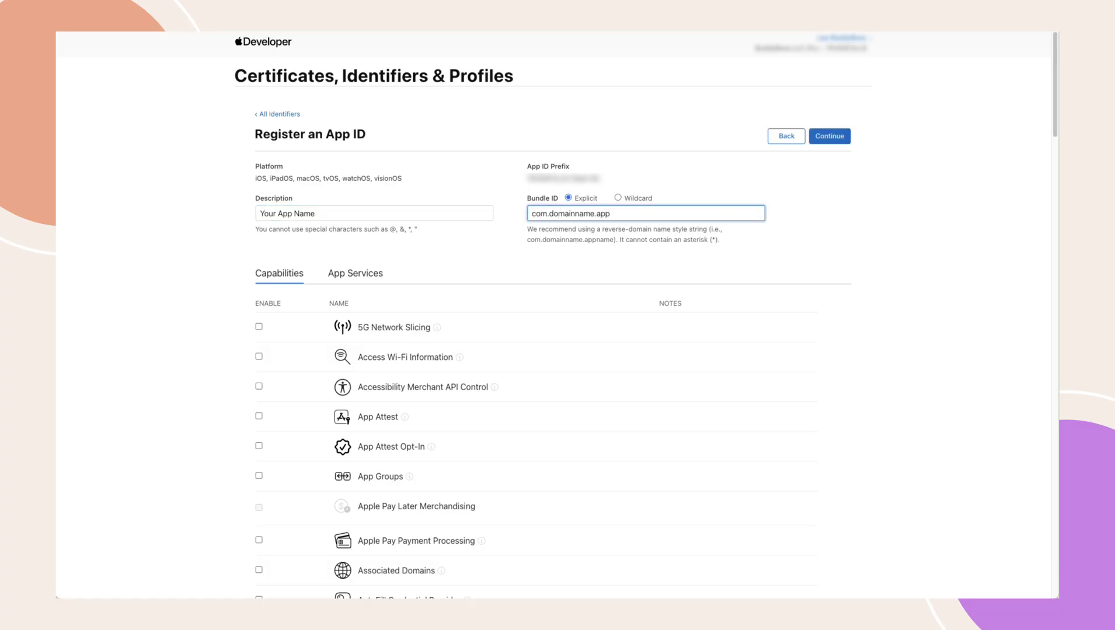
{"action": "scroll", "coordinate": [335, 505], "scroll_direction": "down", "scroll_amount": 20}
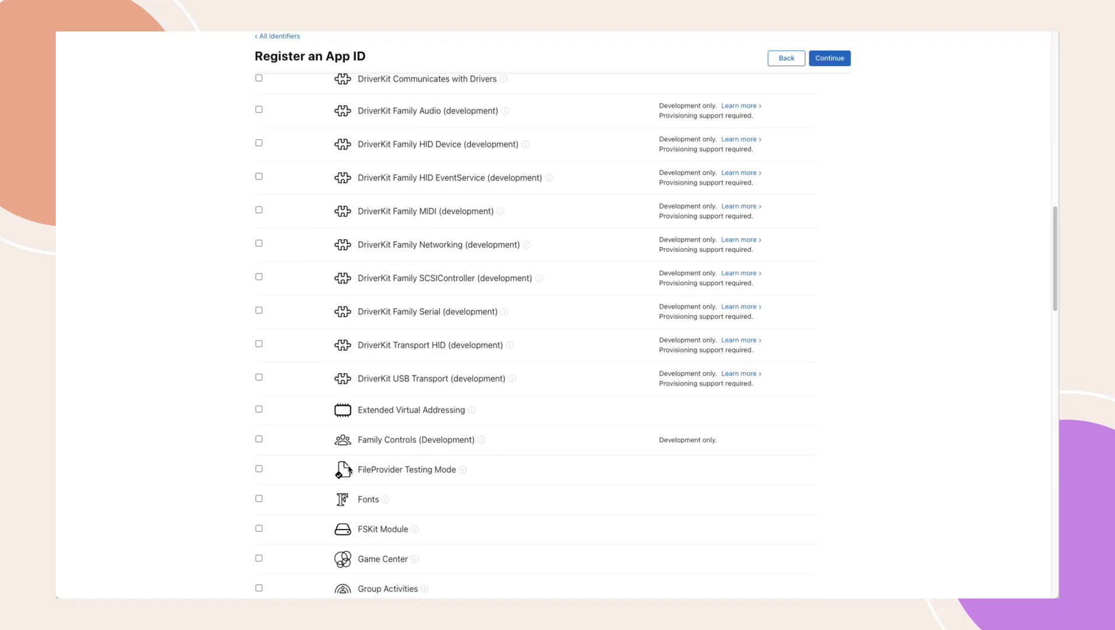
{"action": "left_click", "coordinate": [258, 504]}
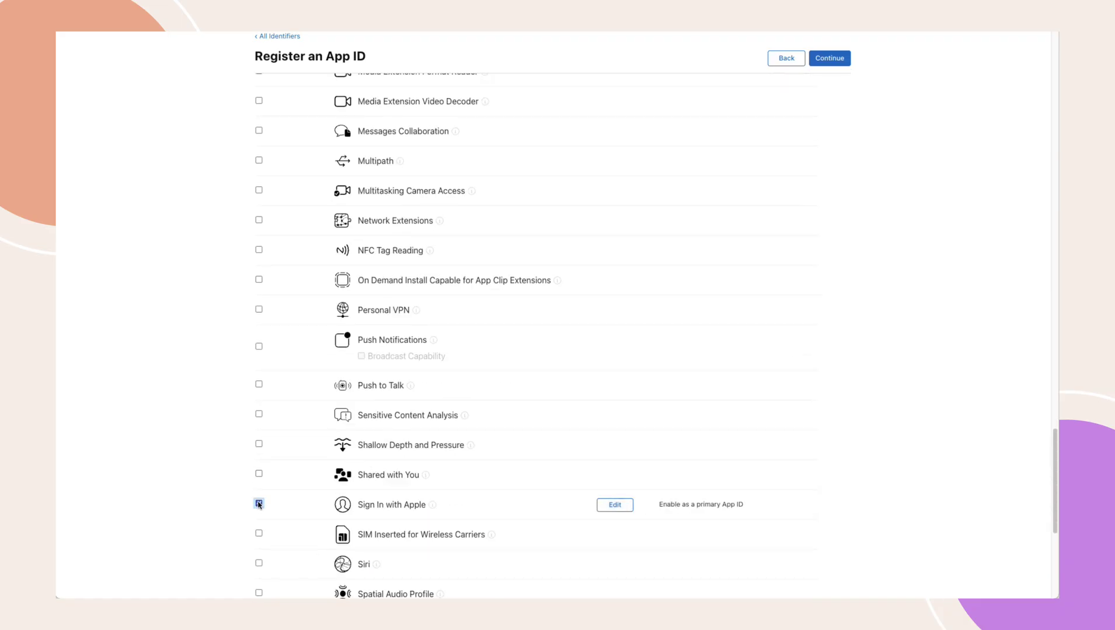
{"action": "left_click", "coordinate": [829, 58]}
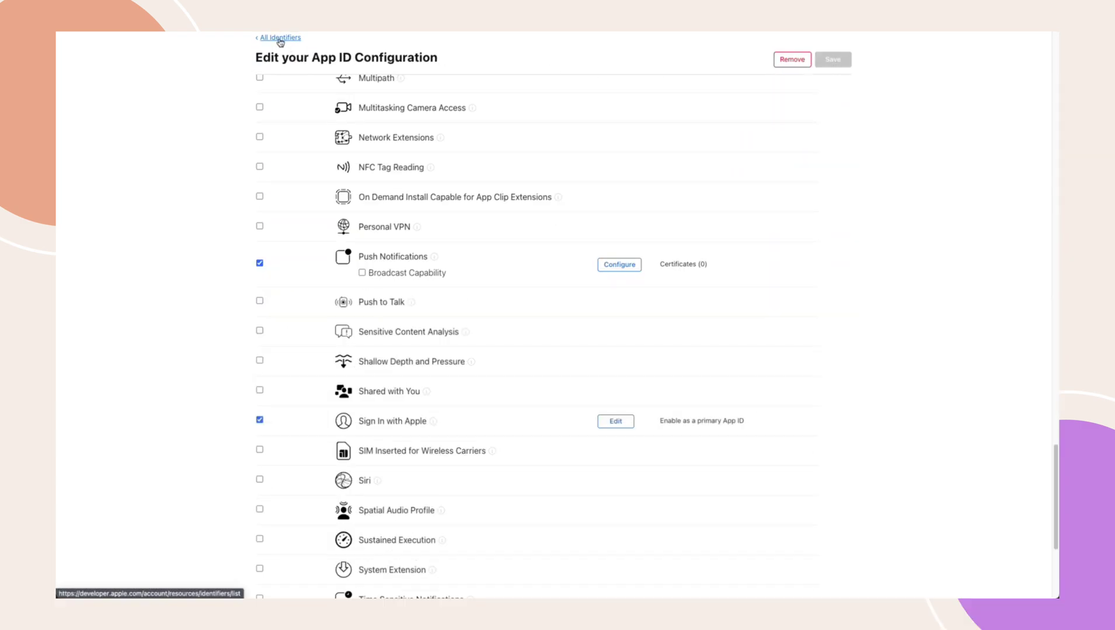
Register 'BuddyBoss Tutorials Key' for Sign in with Apple, with primary App ID BuddyBoss Tutorials 2 - Release.
{"action": "left_click", "coordinate": [280, 38]}
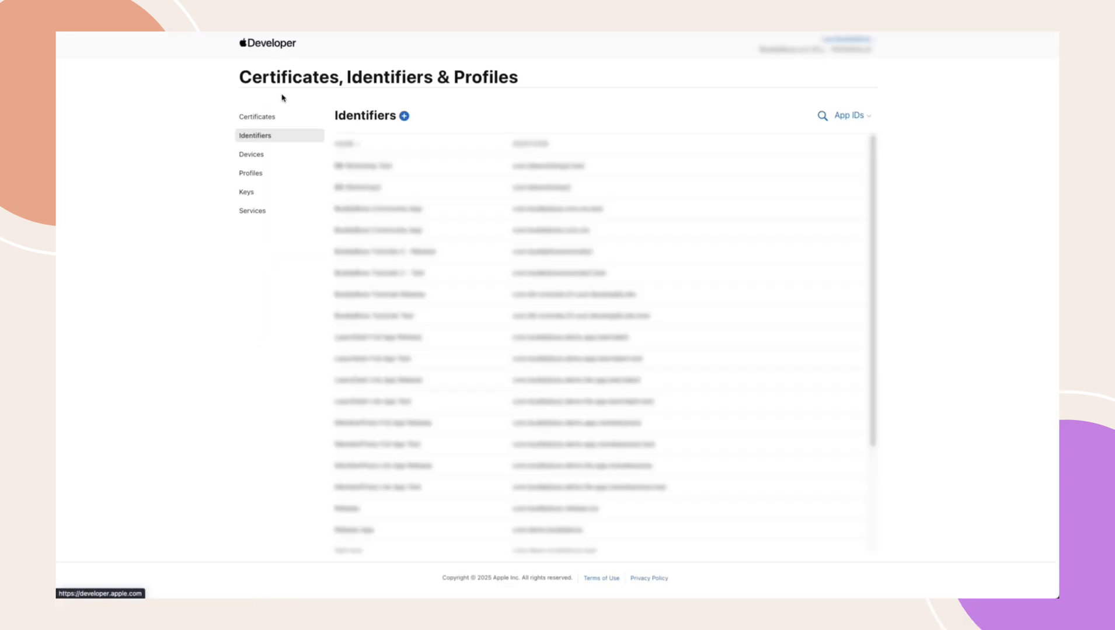
{"action": "left_click", "coordinate": [247, 194]}
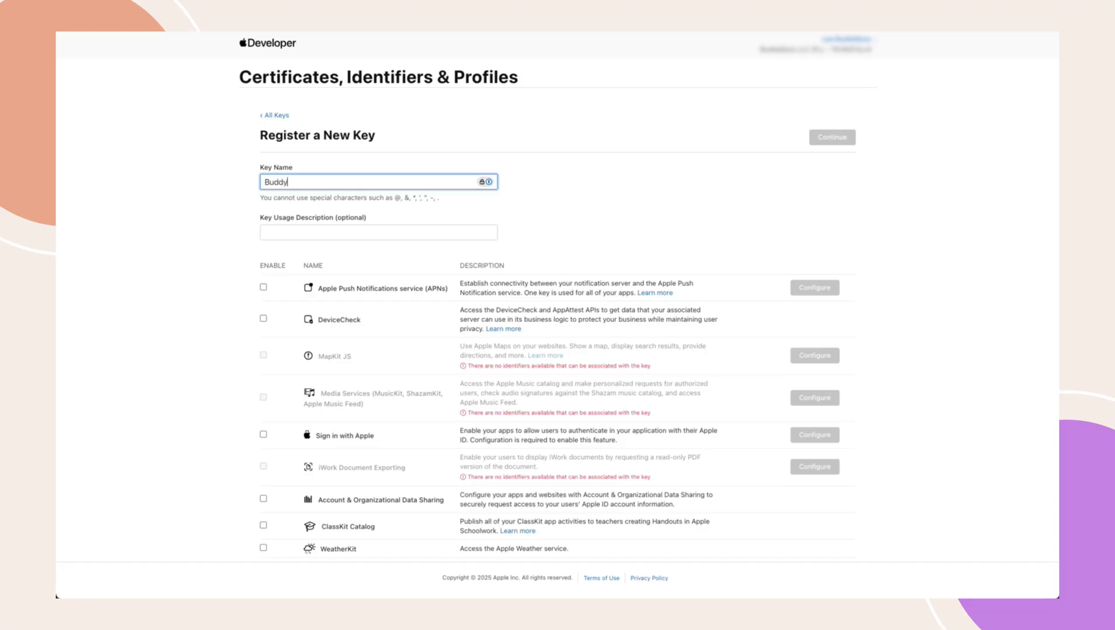
{"action": "type", "text": "Boss Tutorials Key"}
{"action": "left_click", "coordinate": [263, 435]}
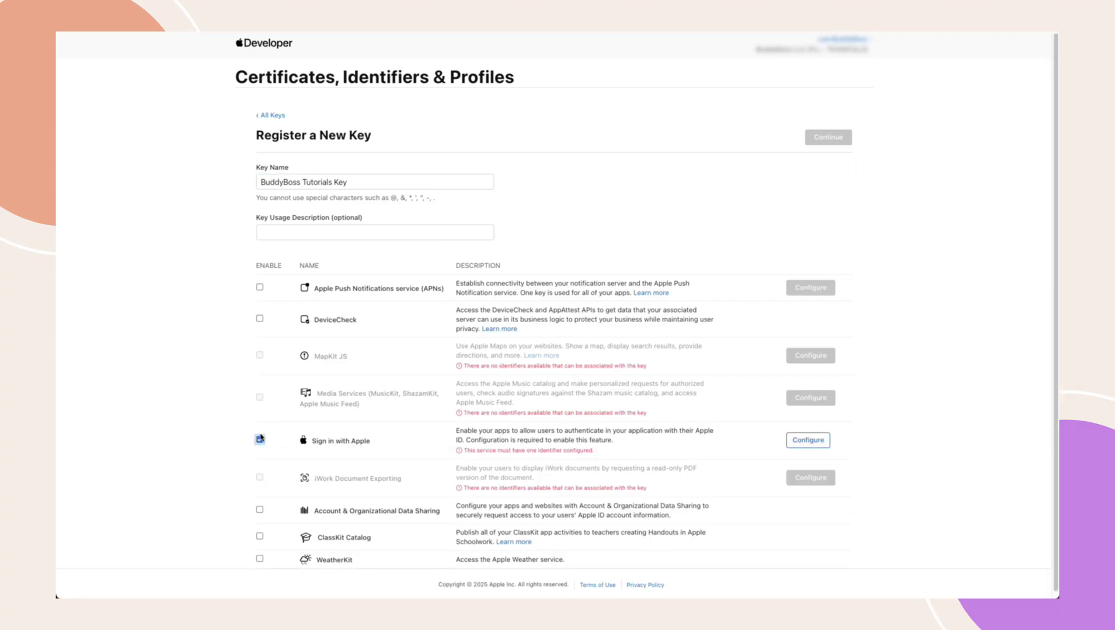
{"action": "left_click", "coordinate": [817, 439]}
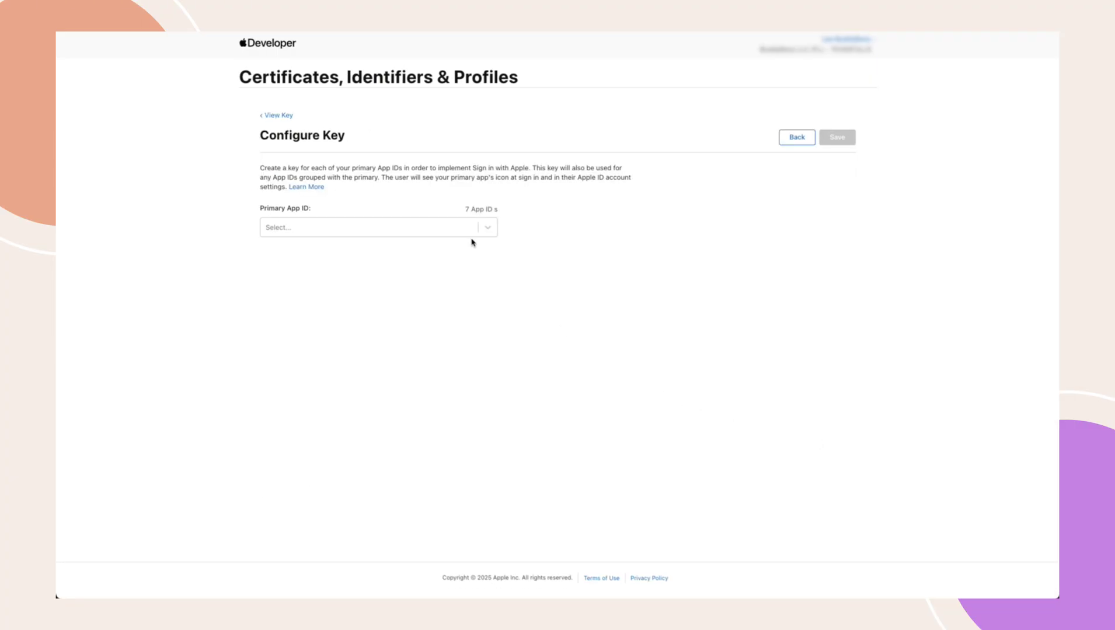
{"action": "left_click", "coordinate": [489, 230]}
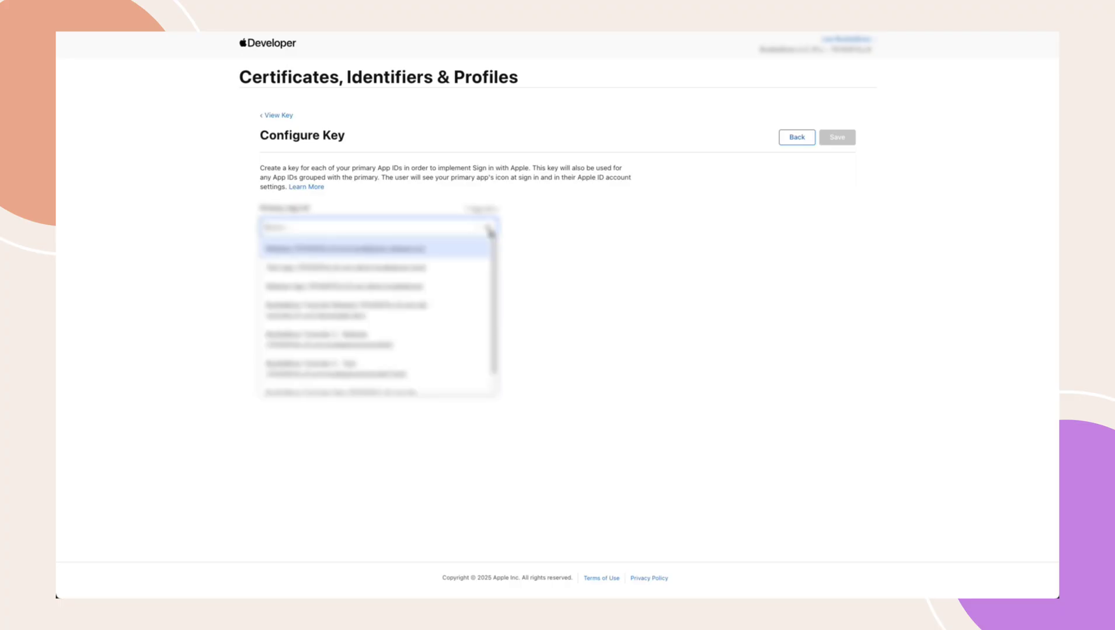
{"action": "left_click", "coordinate": [389, 340]}
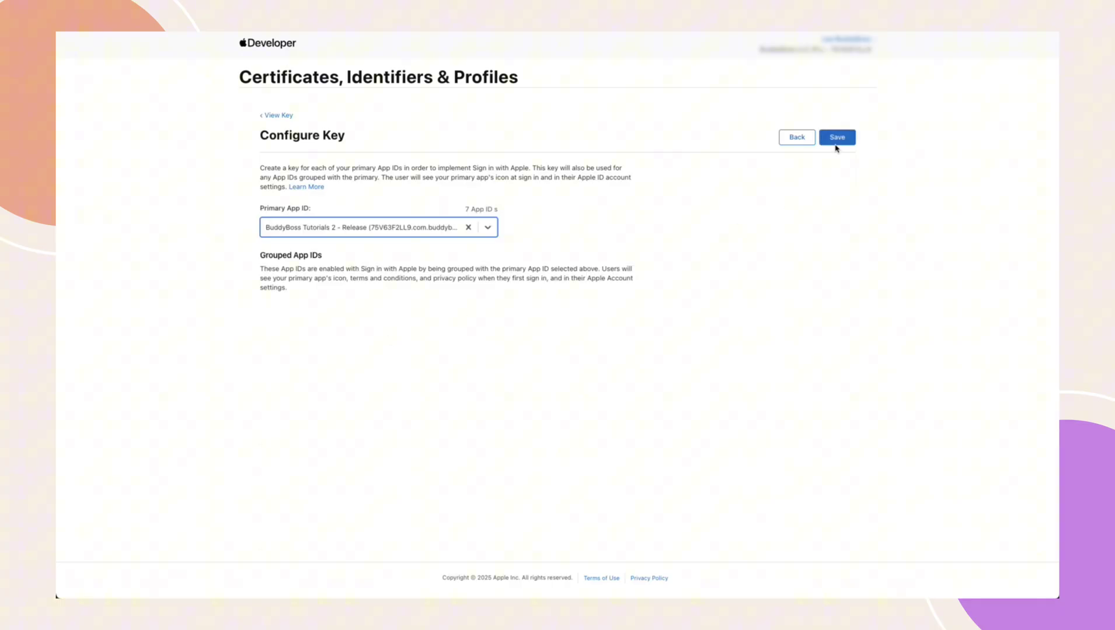
{"action": "left_click", "coordinate": [837, 140]}
{"action": "left_click", "coordinate": [834, 138]}
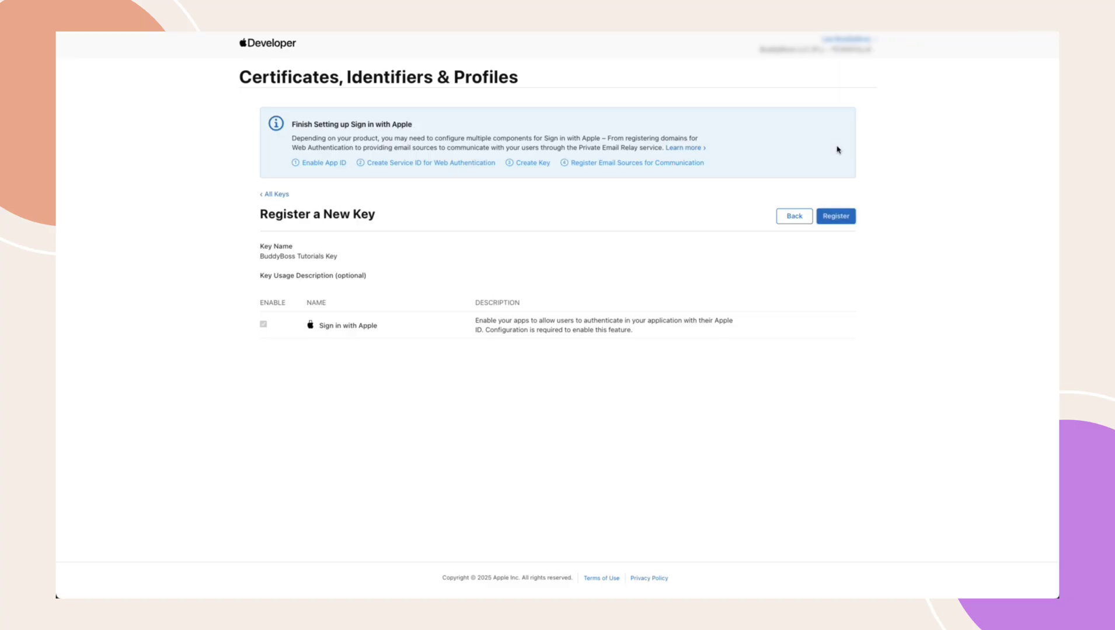
{"action": "left_click", "coordinate": [839, 217]}
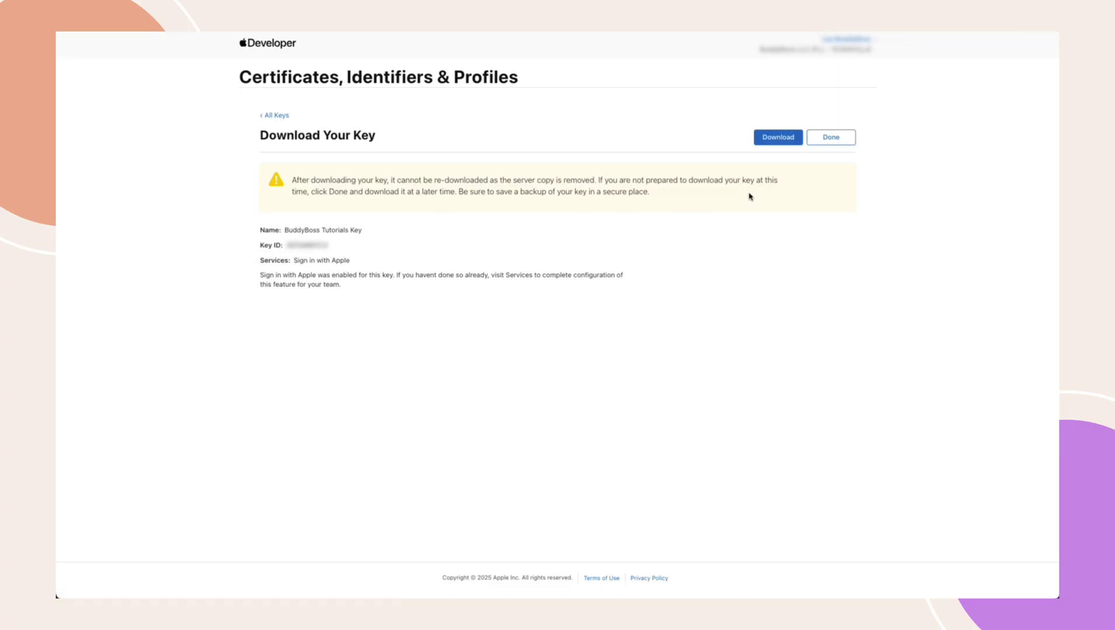
Download the new private key file and save it to Downloads.
{"action": "left_click", "coordinate": [777, 143]}
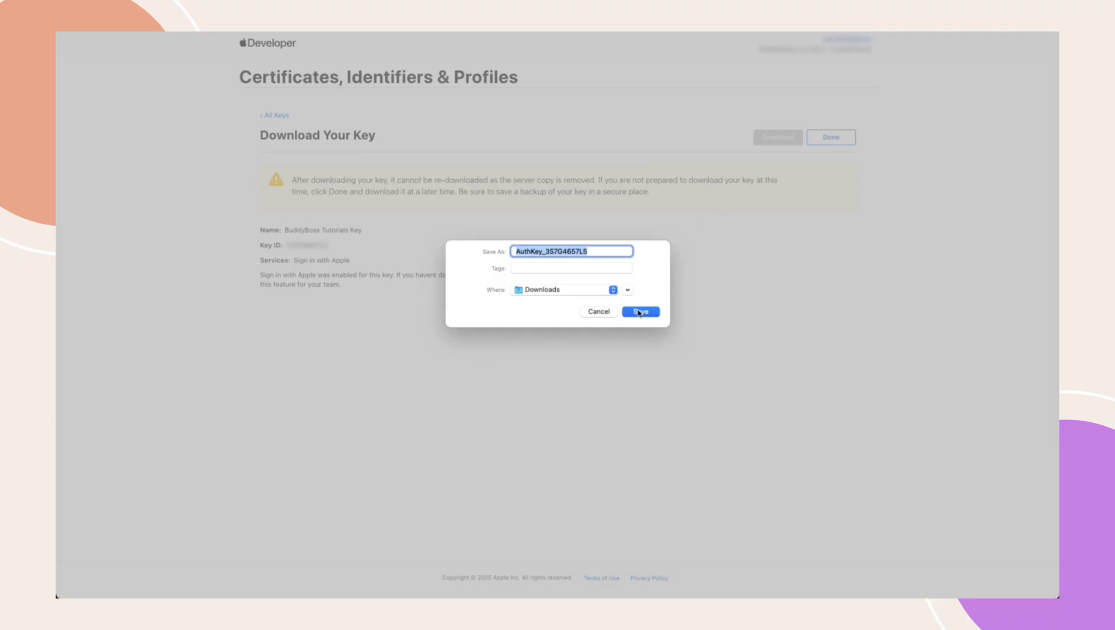
{"action": "left_click", "coordinate": [639, 311]}
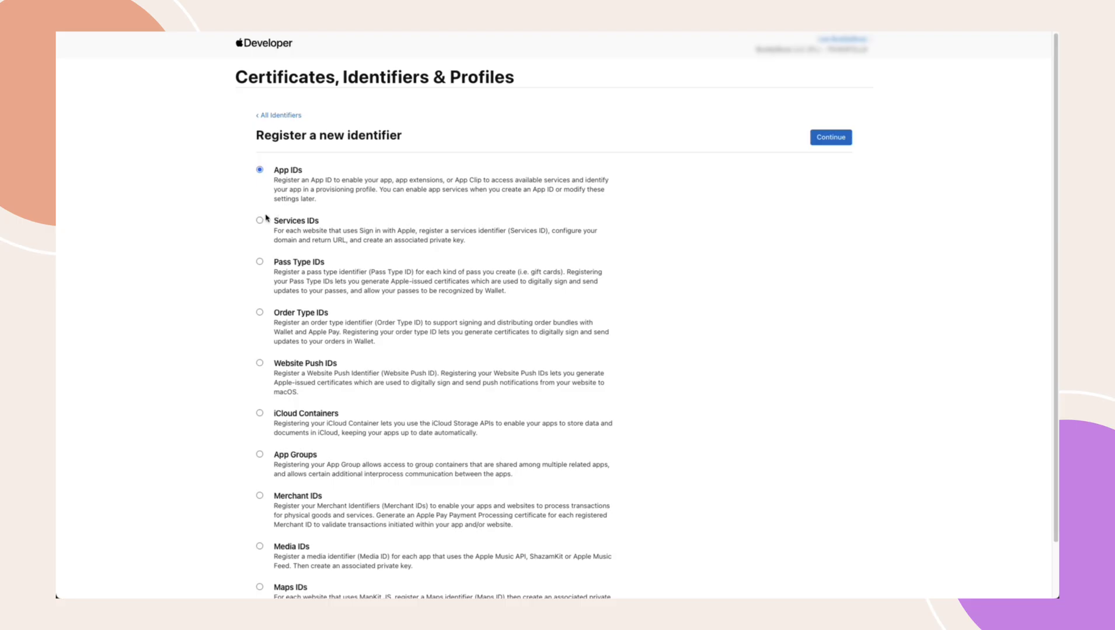
Register the 'BuddyBoss Tutorials' Services ID and open it for editing.
{"action": "left_click", "coordinate": [260, 220]}
{"action": "left_click", "coordinate": [828, 139]}
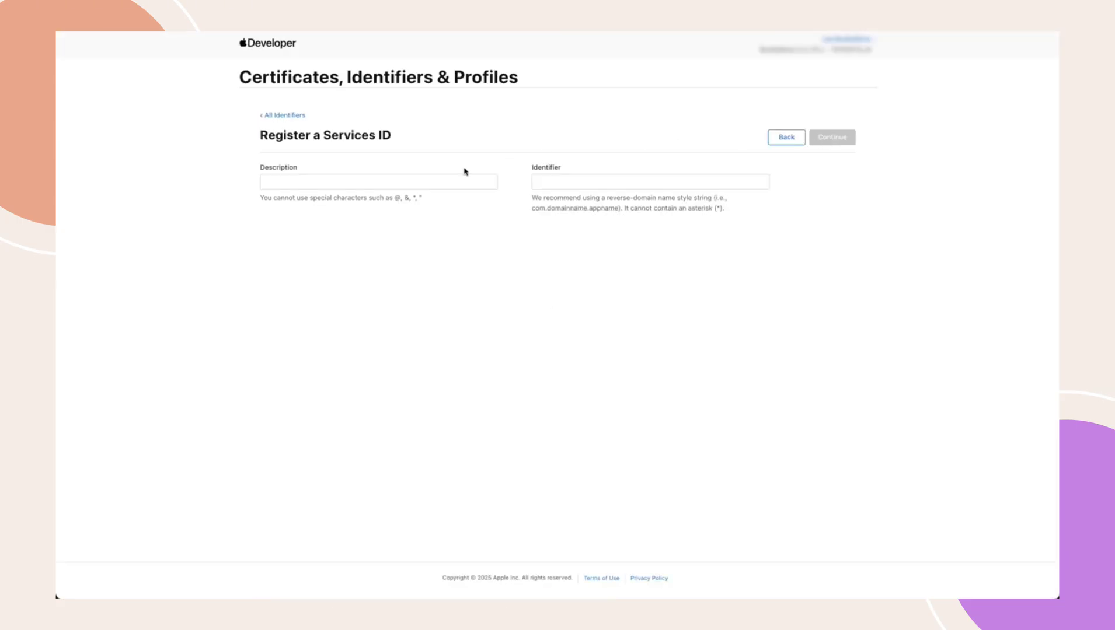
{"action": "left_click", "coordinate": [330, 185]}
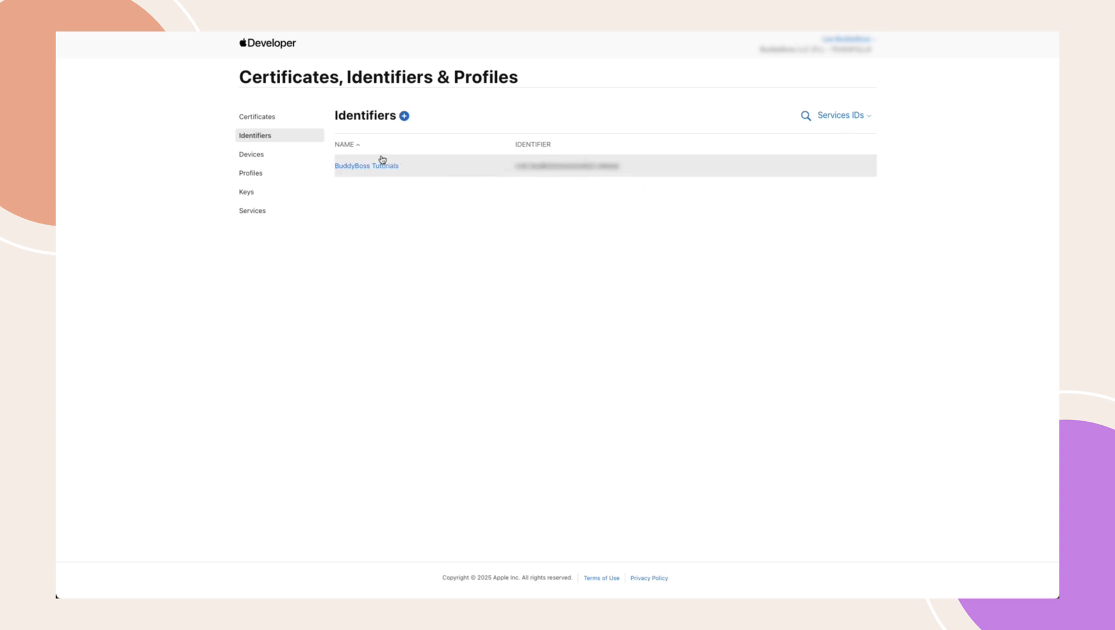
{"action": "left_click", "coordinate": [365, 167]}
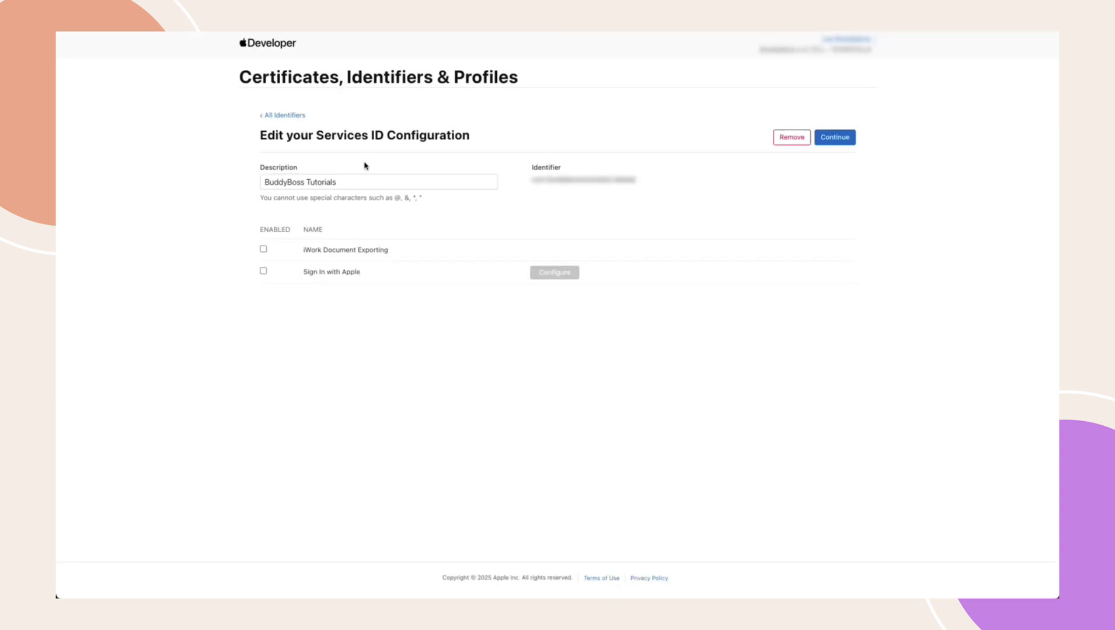
Enable Sign In with Apple using primary App ID BuddyBoss Tutorials 2 - Release and the callback return URL.
{"action": "left_click", "coordinate": [263, 272]}
{"action": "left_click", "coordinate": [555, 278]}
{"action": "left_click", "coordinate": [592, 124]}
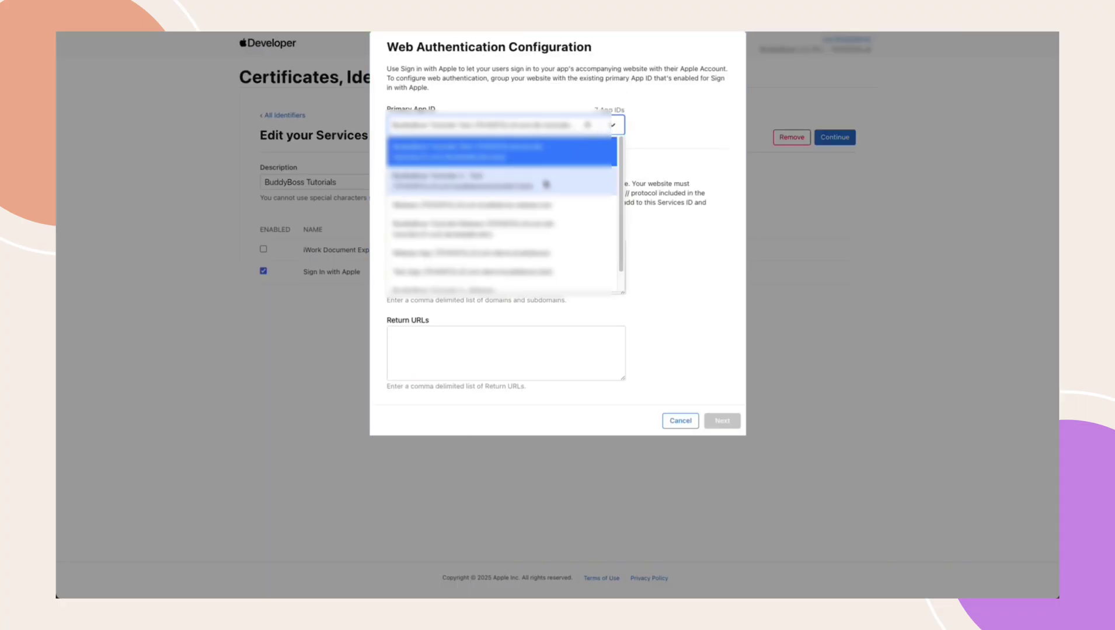
{"action": "scroll", "coordinate": [546, 185], "scroll_direction": "down", "scroll_amount": 1}
{"action": "left_click", "coordinate": [496, 274]}
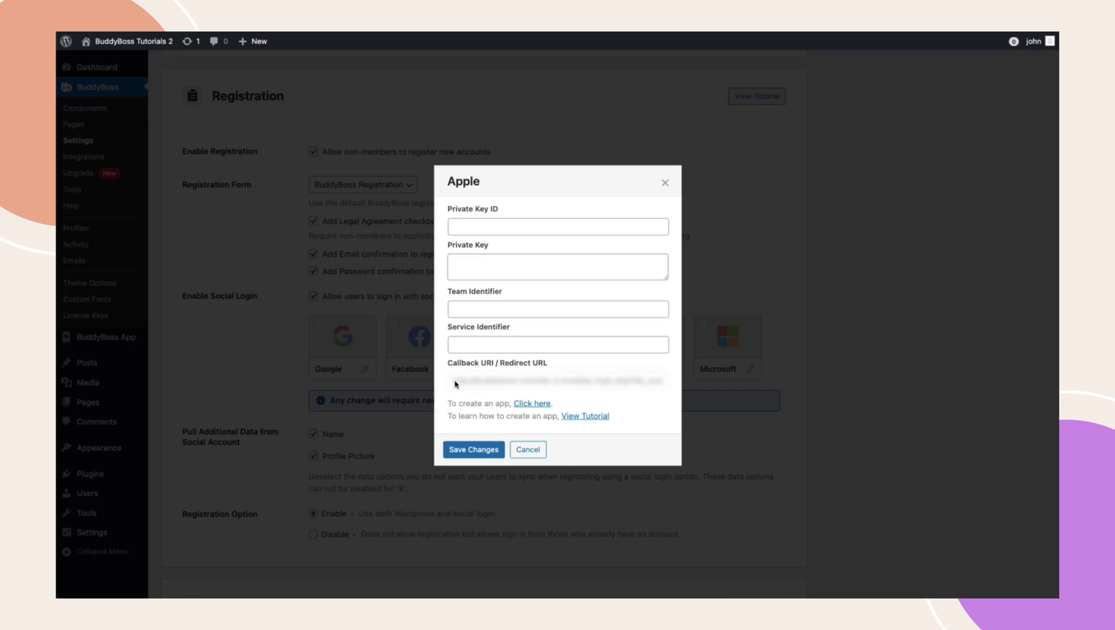
{"action": "left_click_drag", "start_coordinate": [455, 385], "coordinate": [761, 154]}
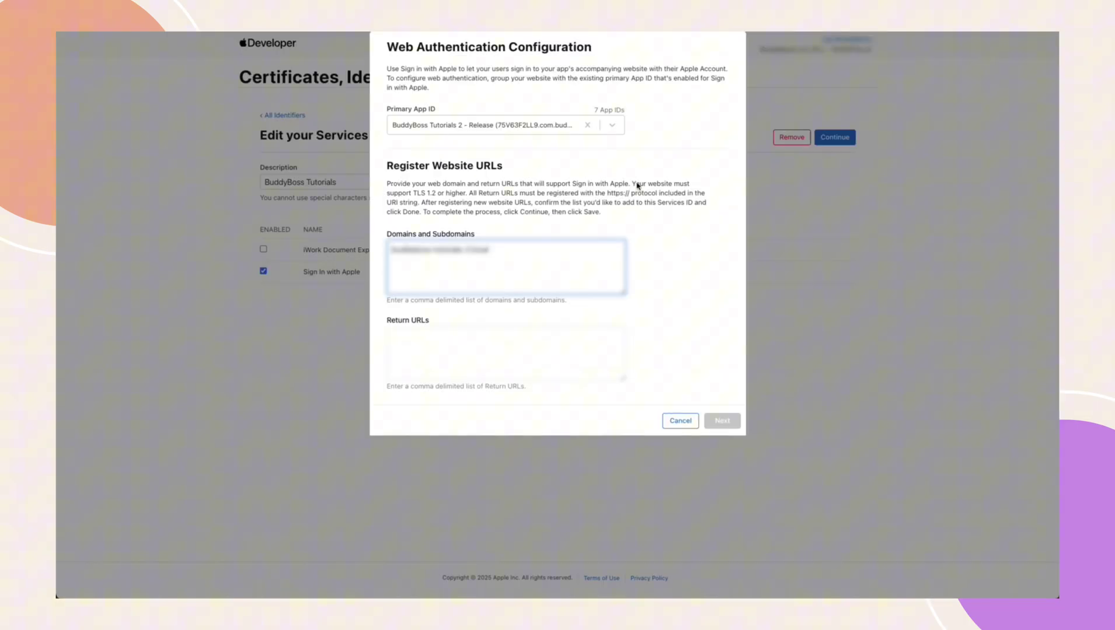
{"action": "left_click", "coordinate": [446, 350]}
{"action": "key", "text": "super+v"}
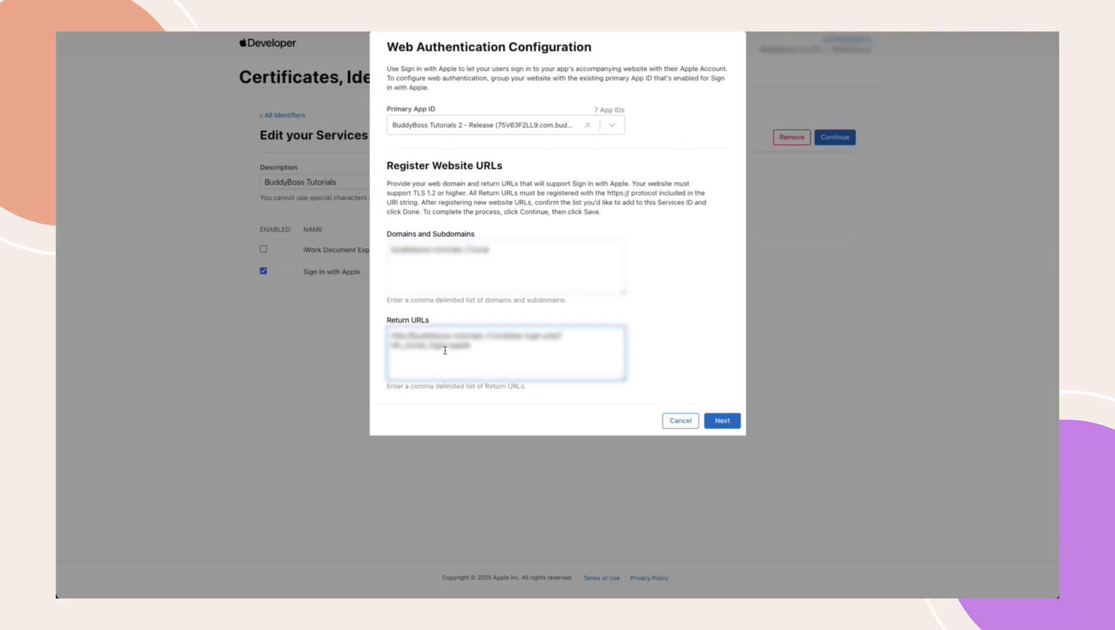
Confirm the web authentication configuration and save the Services ID.
{"action": "left_click", "coordinate": [722, 421]}
{"action": "left_click", "coordinate": [721, 493]}
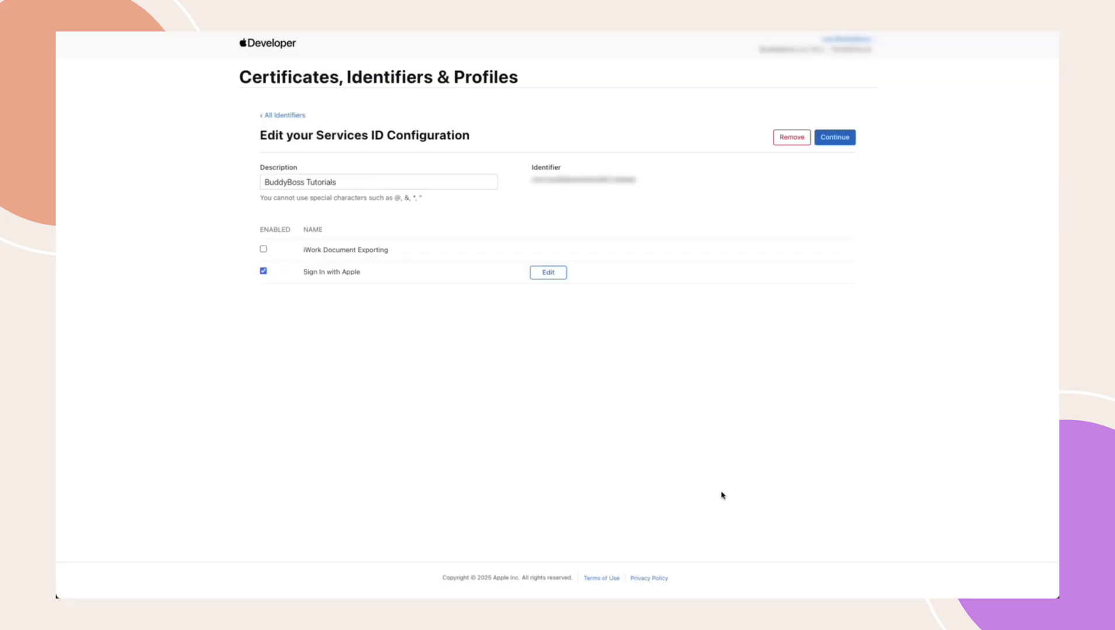
{"action": "left_click", "coordinate": [841, 138]}
{"action": "left_click", "coordinate": [837, 213]}
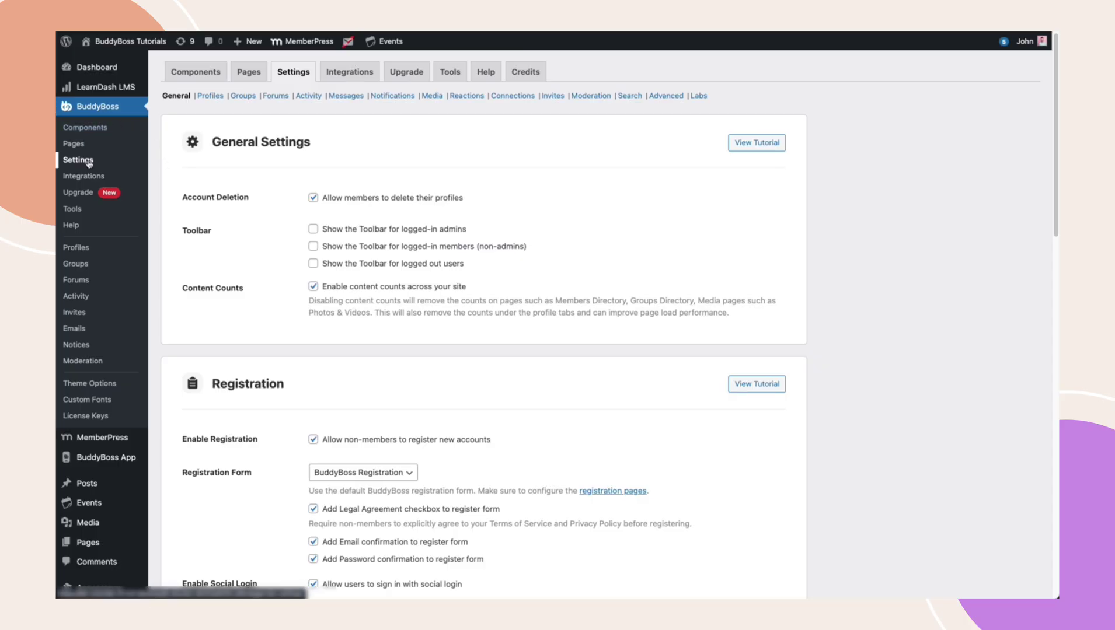
Open the Apple login provider settings and paste in the private key ID.
{"action": "scroll", "coordinate": [263, 205], "scroll_direction": "down", "scroll_amount": 5}
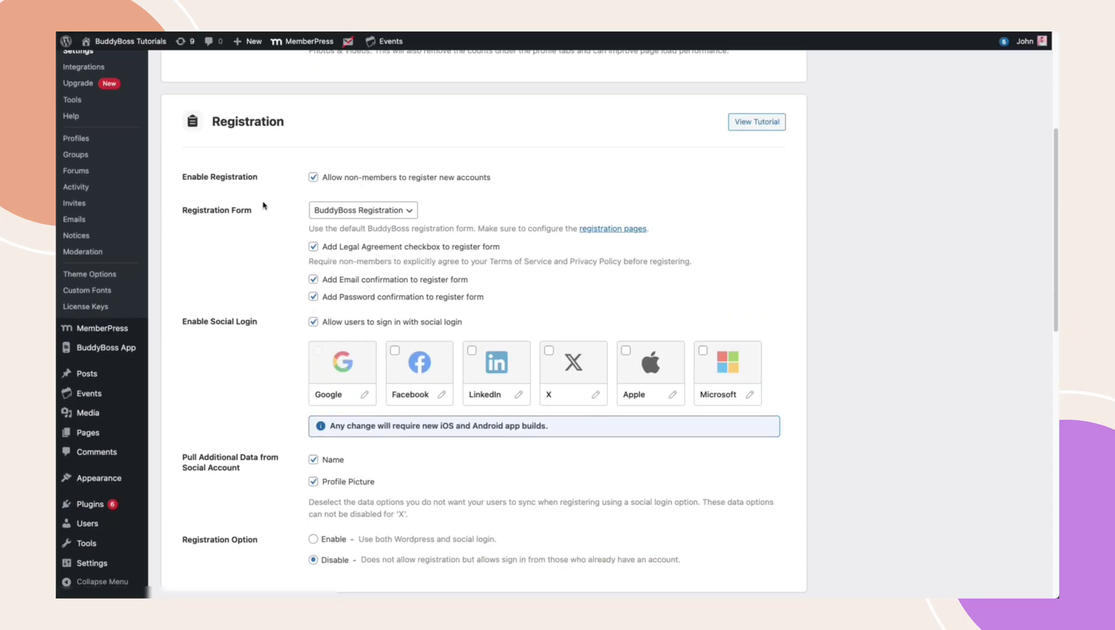
{"action": "left_click", "coordinate": [672, 395]}
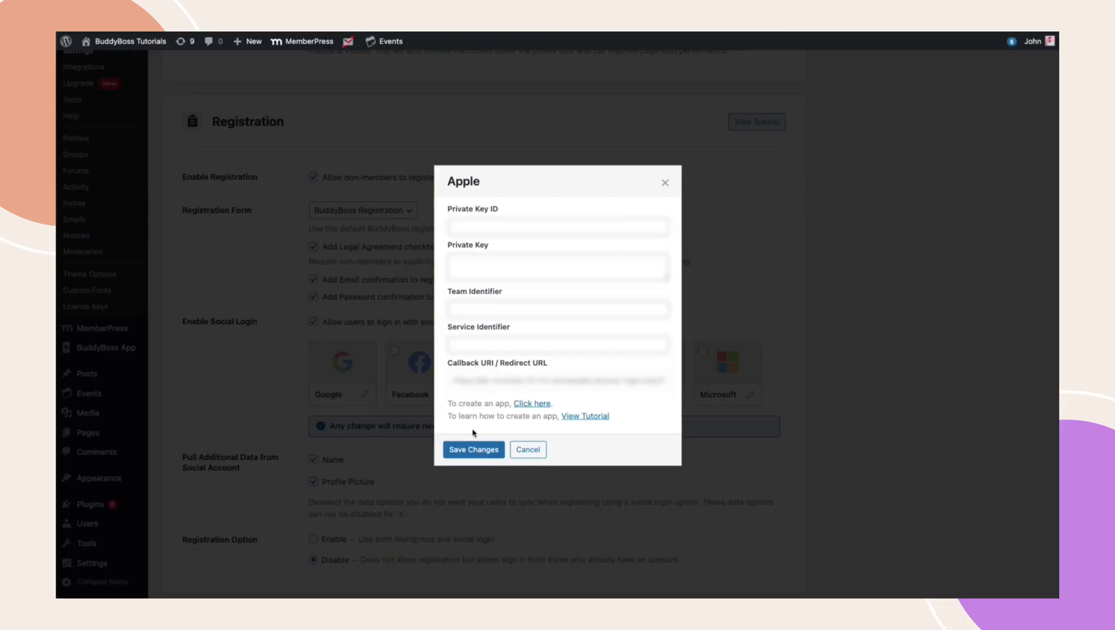
{"action": "left_click", "coordinate": [500, 227]}
{"action": "key", "text": "ctrl+v"}
Paste the private key, team identifier and service identifier, then save the Apple settings.
{"action": "left_click", "coordinate": [456, 261]}
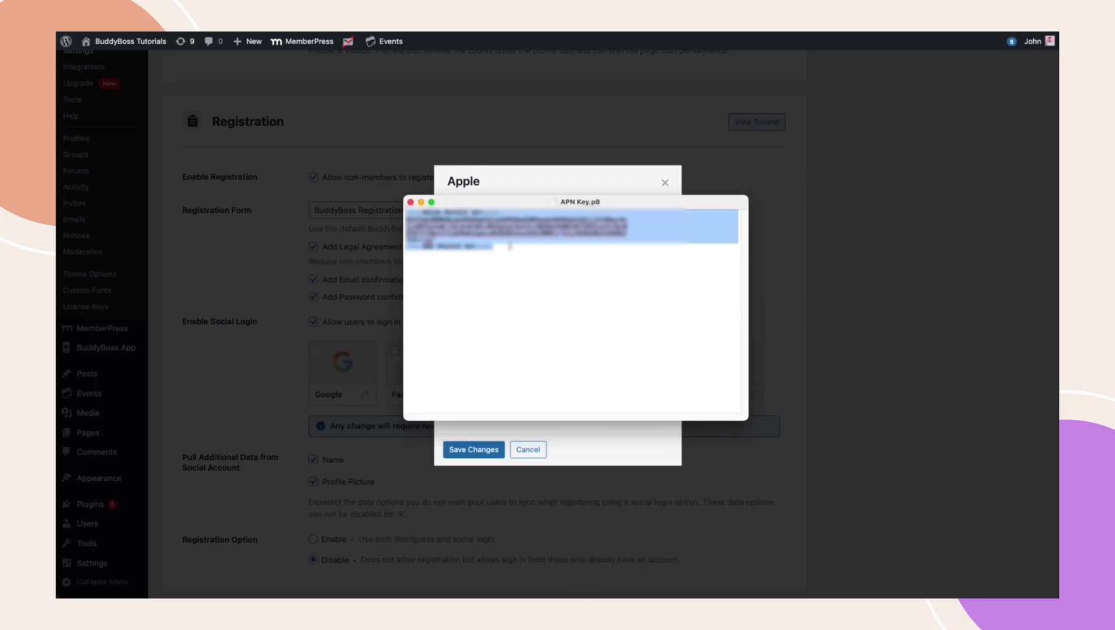
{"action": "left_click_drag", "start_coordinate": [490, 303], "coordinate": [399, 216]}
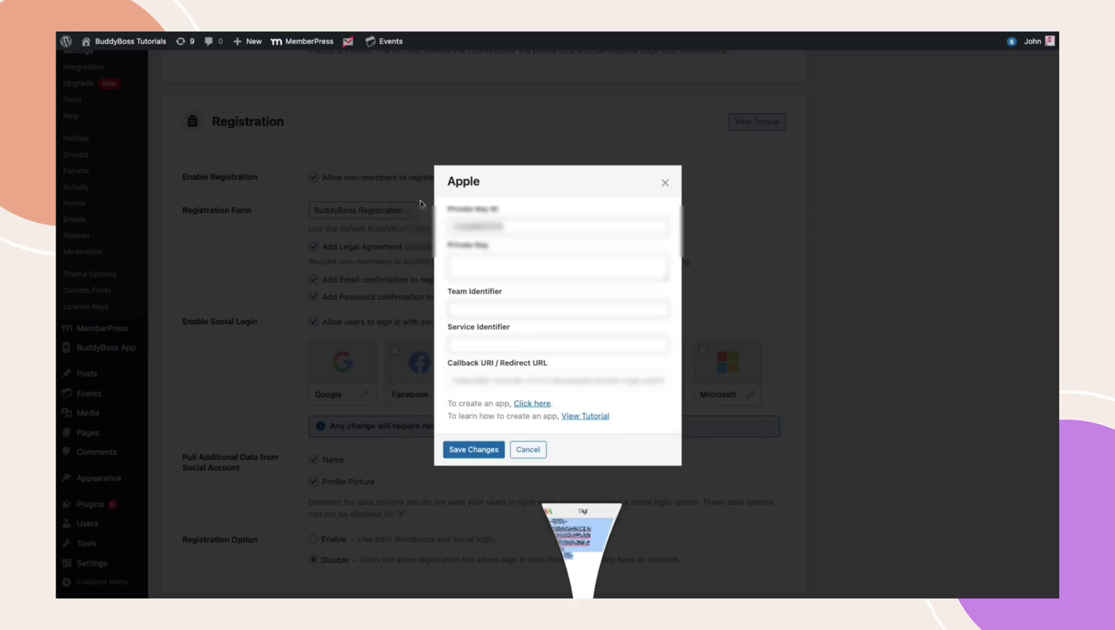
{"action": "left_click", "coordinate": [421, 202]}
{"action": "left_click", "coordinate": [479, 260]}
{"action": "key", "text": "super+v"}
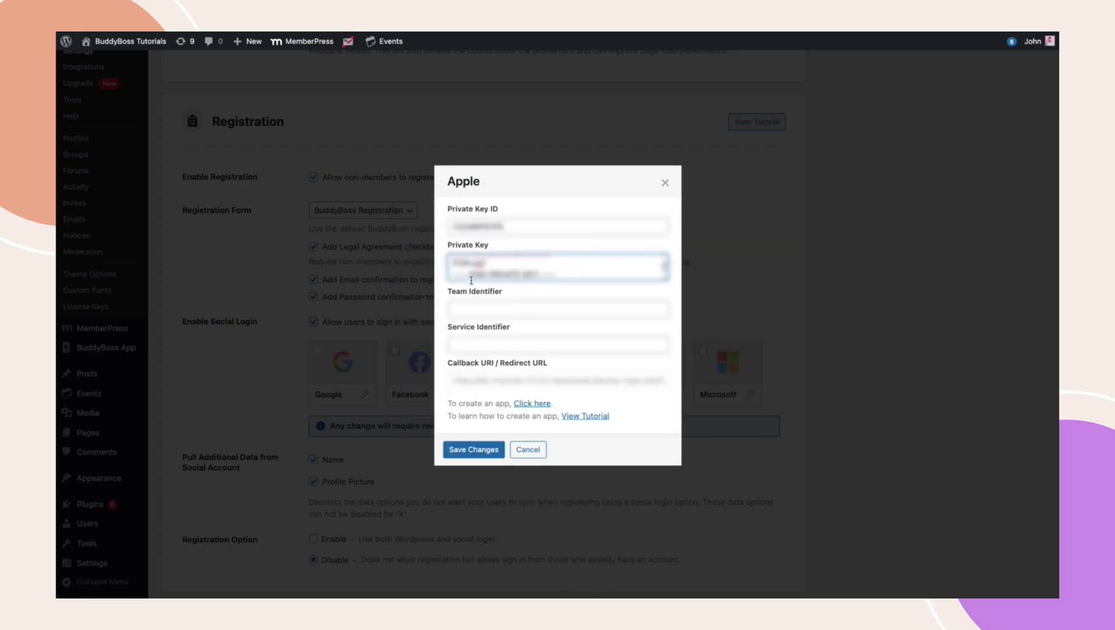
{"action": "left_click", "coordinate": [456, 308]}
{"action": "key", "text": "super+v"}
{"action": "left_click", "coordinate": [455, 345]}
{"action": "key", "text": "super+v"}
{"action": "left_click", "coordinate": [458, 450]}
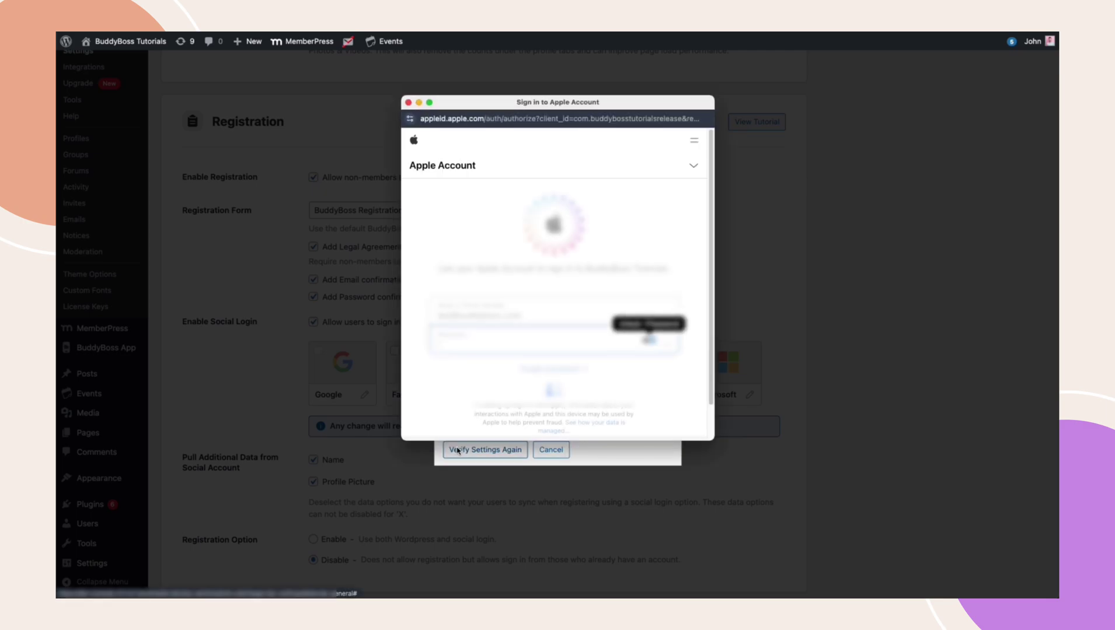
Sign in with the Apple account password and two-factor verification code, trusting this browser.
{"action": "key", "text": "super+v"}
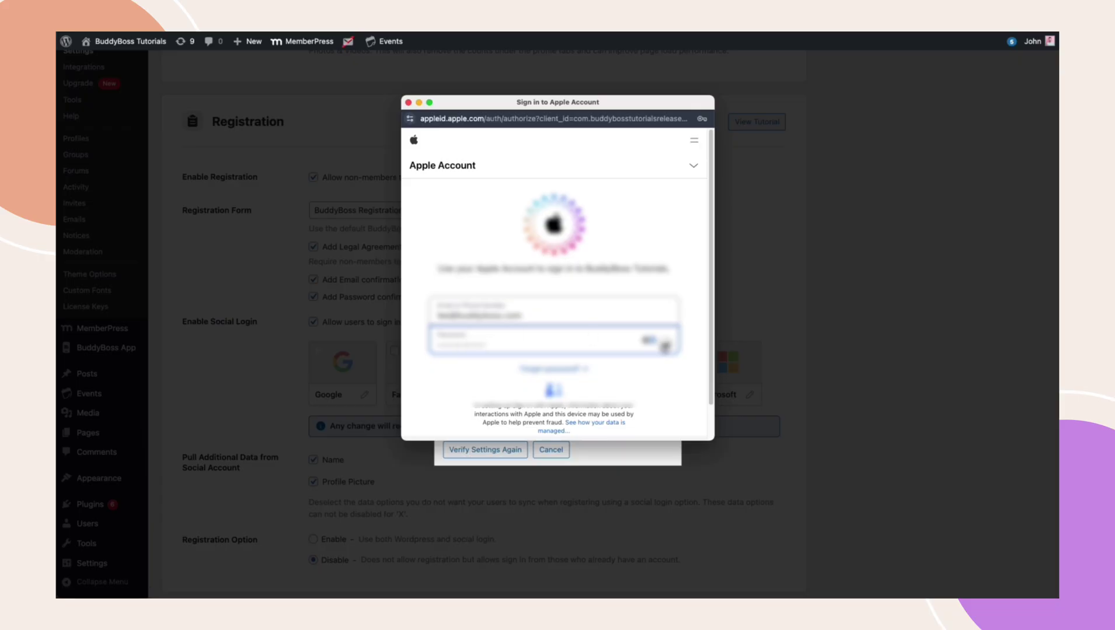
{"action": "left_click", "coordinate": [664, 345]}
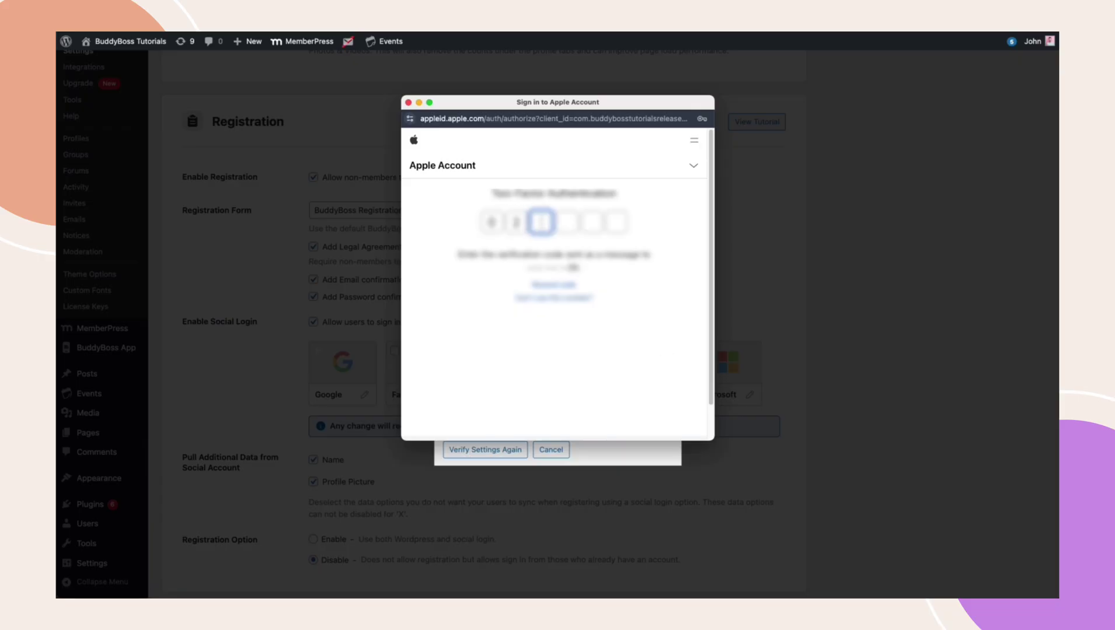
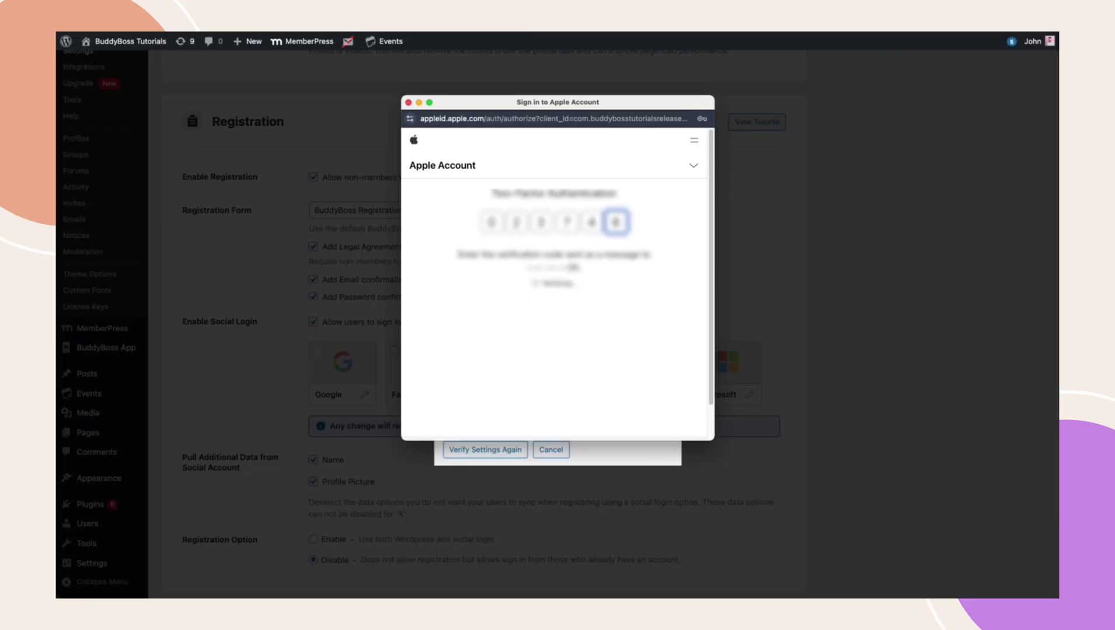
{"action": "left_click", "coordinate": [657, 258]}
Authorize Sign in with Apple, choosing to share the account's e-mail.
{"action": "left_click", "coordinate": [583, 414]}
{"action": "left_click", "coordinate": [413, 369]}
{"action": "scroll", "coordinate": [594, 365], "scroll_direction": "down", "scroll_amount": 3}
{"action": "left_click", "coordinate": [593, 361]}
{"action": "scroll", "coordinate": [581, 353], "scroll_direction": "down", "scroll_amount": 3}
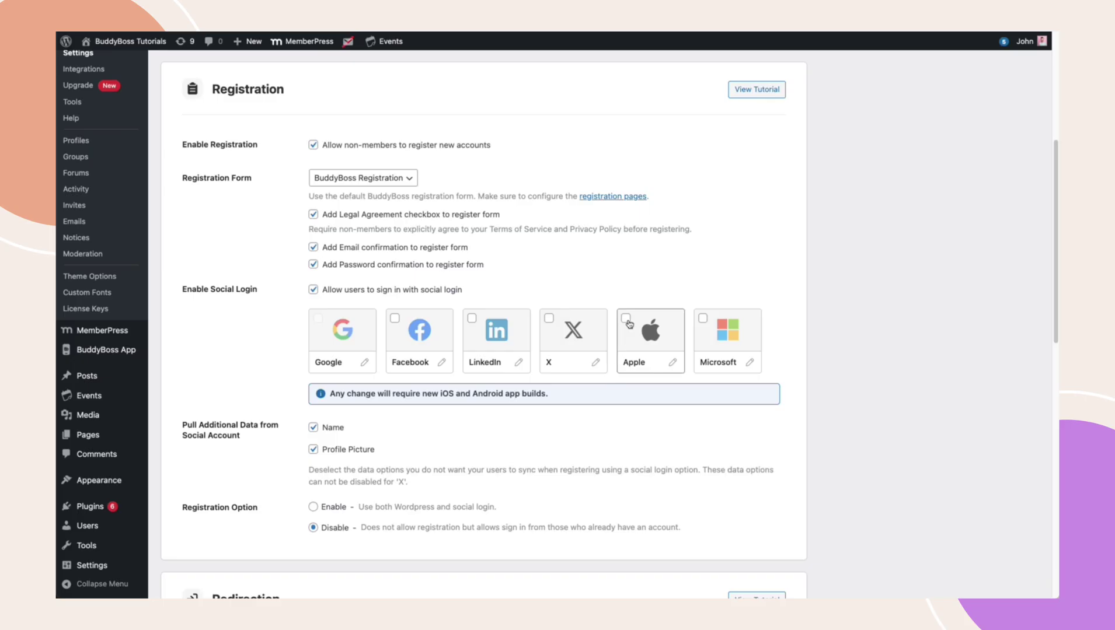
Tick Apple under Enable Social Login and save the Registration settings.
{"action": "left_click", "coordinate": [625, 319]}
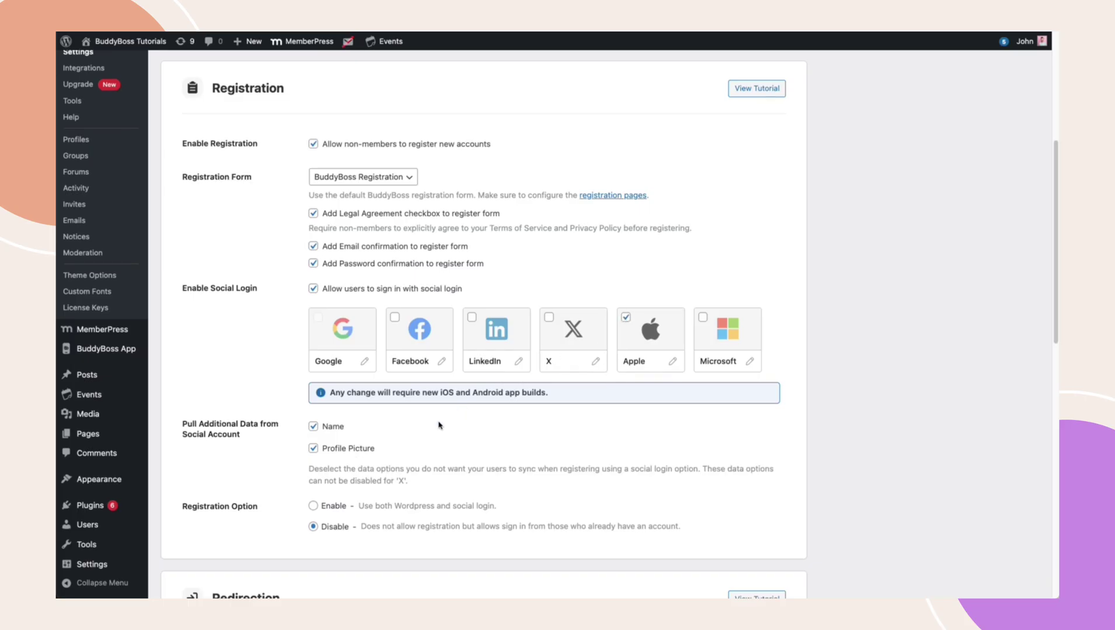
{"action": "scroll", "coordinate": [240, 517], "scroll_direction": "down", "scroll_amount": 10}
{"action": "left_click", "coordinate": [188, 536]}
{"action": "scroll", "coordinate": [363, 414], "scroll_direction": "down", "scroll_amount": 6}
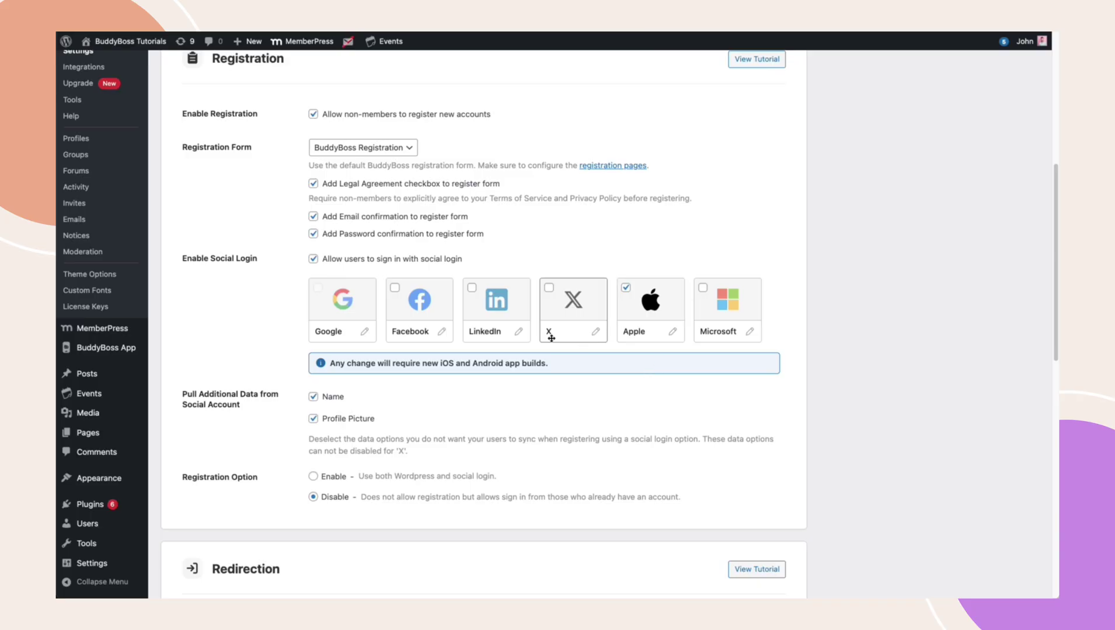
From the BuddyBoss App build history, request a new build for iOS and Android as a Test App.
{"action": "mouse_move", "coordinate": [102, 347]}
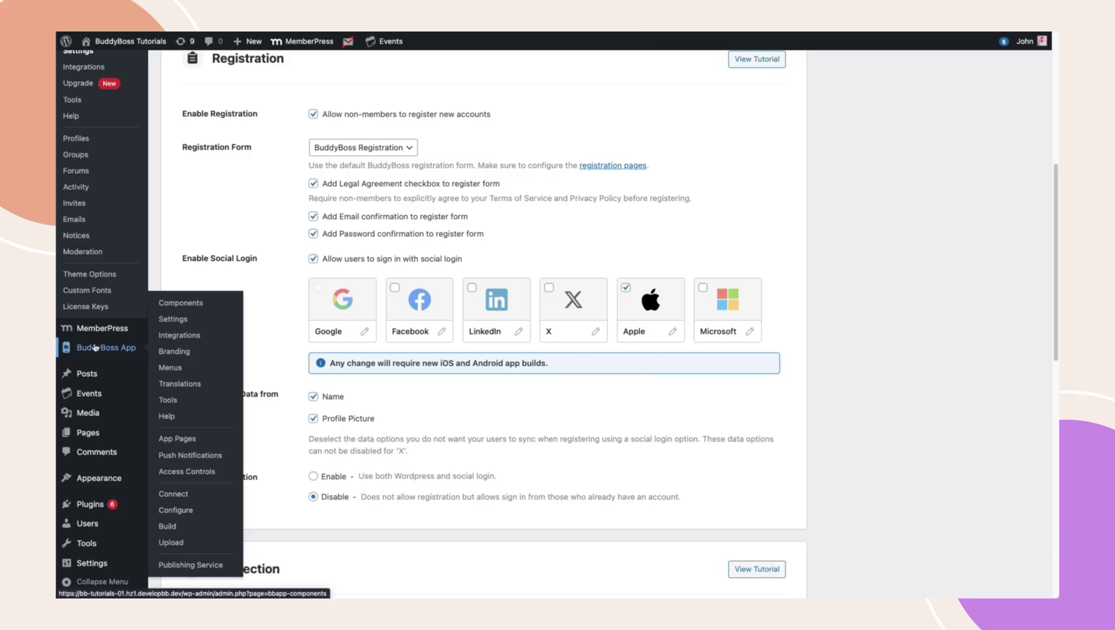
{"action": "left_click", "coordinate": [168, 527]}
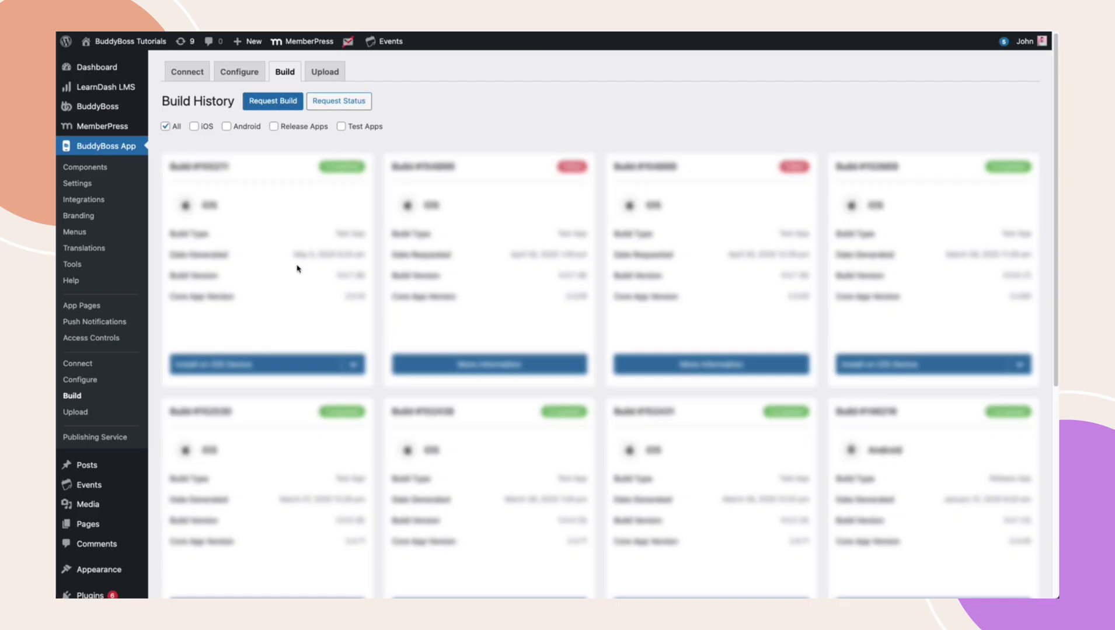
{"action": "left_click", "coordinate": [278, 108]}
{"action": "left_click", "coordinate": [215, 380]}
{"action": "left_click", "coordinate": [304, 381]}
{"action": "left_click", "coordinate": [377, 455]}
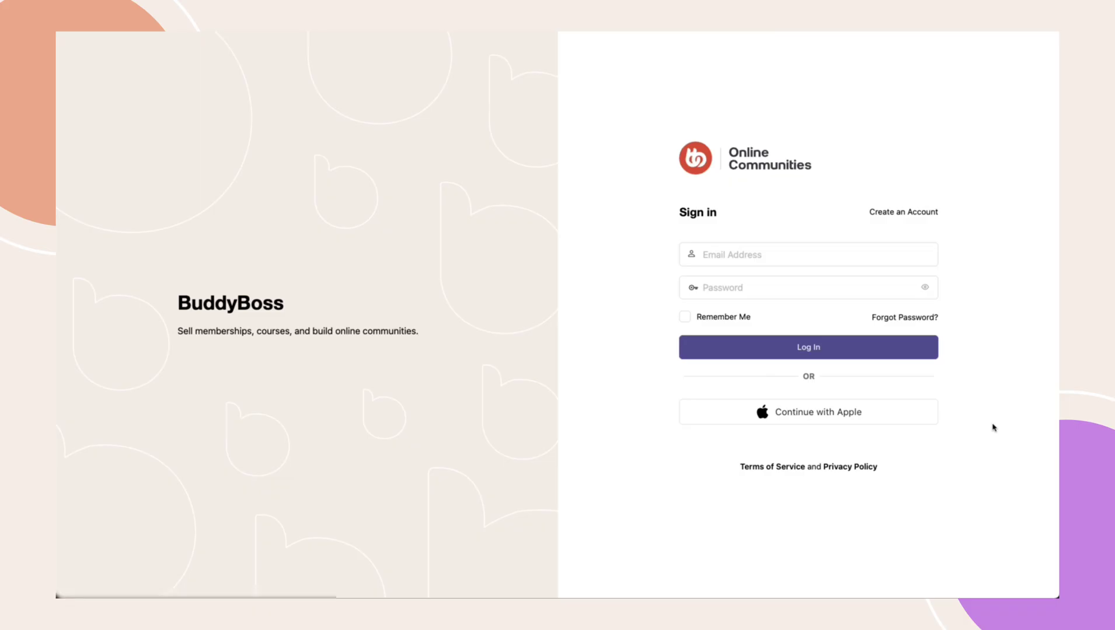
Test Continue with Apple on the login page, then launch Apple sign-in from the Create an Account page.
{"action": "left_click", "coordinate": [827, 421]}
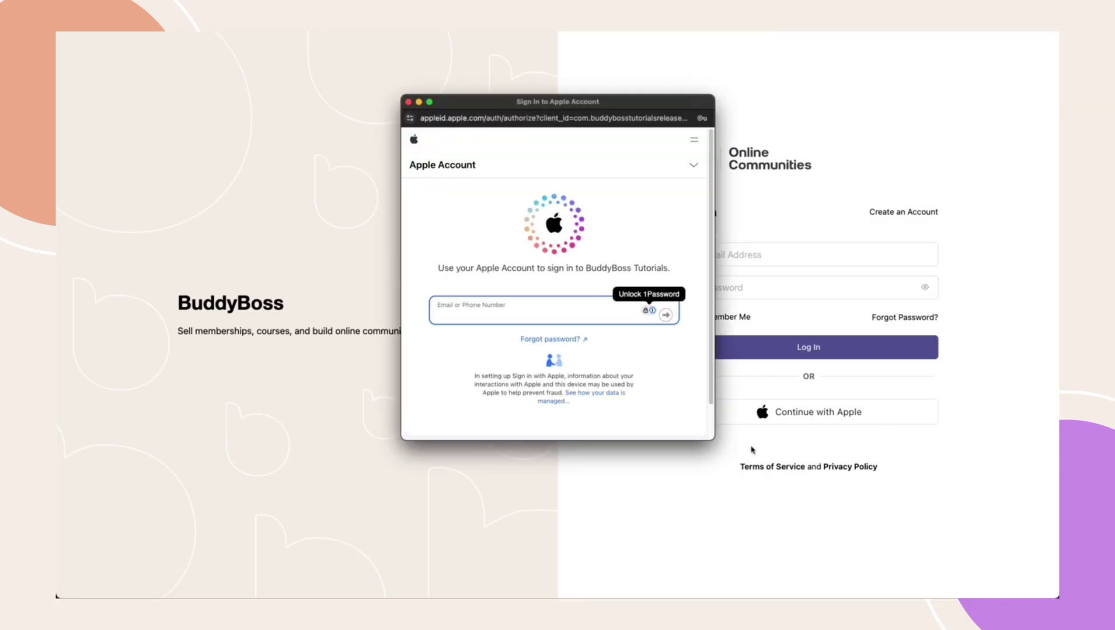
{"action": "left_click", "coordinate": [408, 103]}
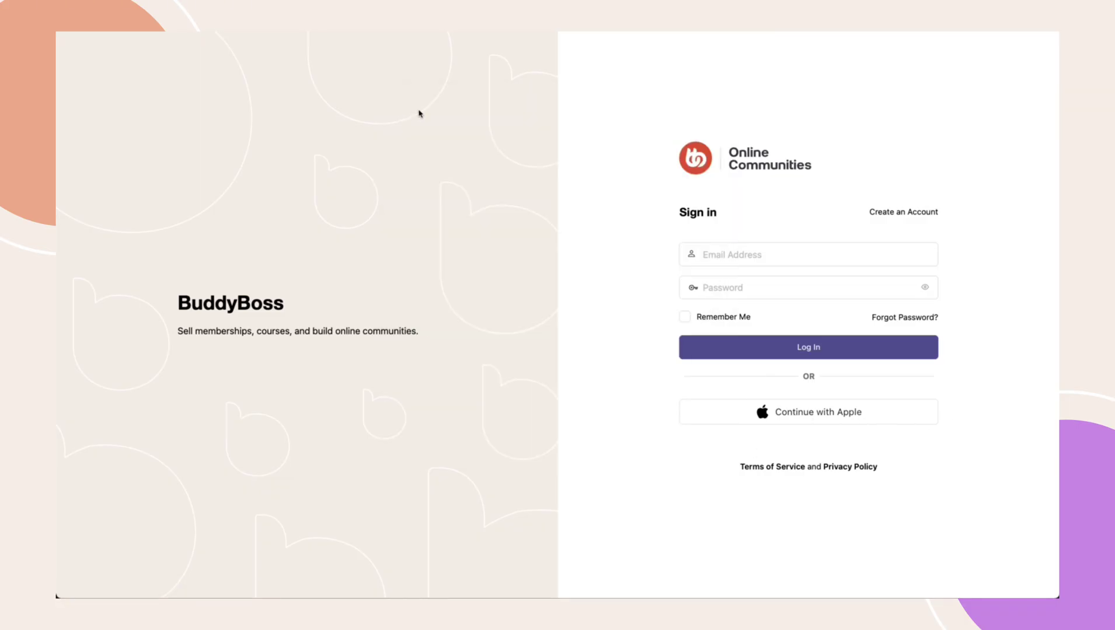
{"action": "left_click", "coordinate": [903, 216]}
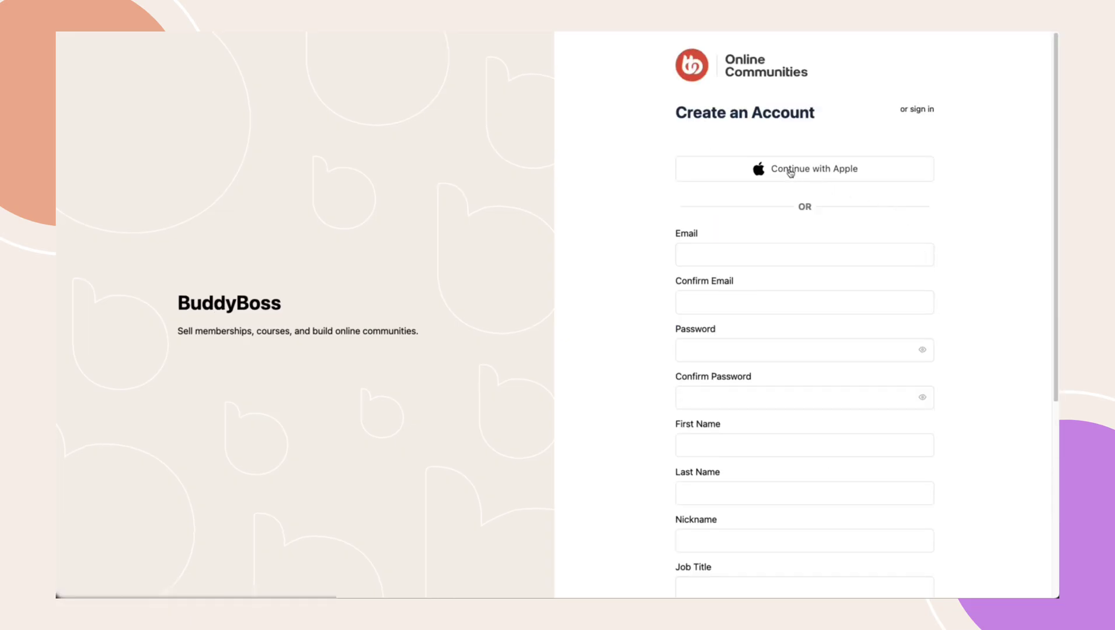
{"action": "left_click", "coordinate": [790, 170]}
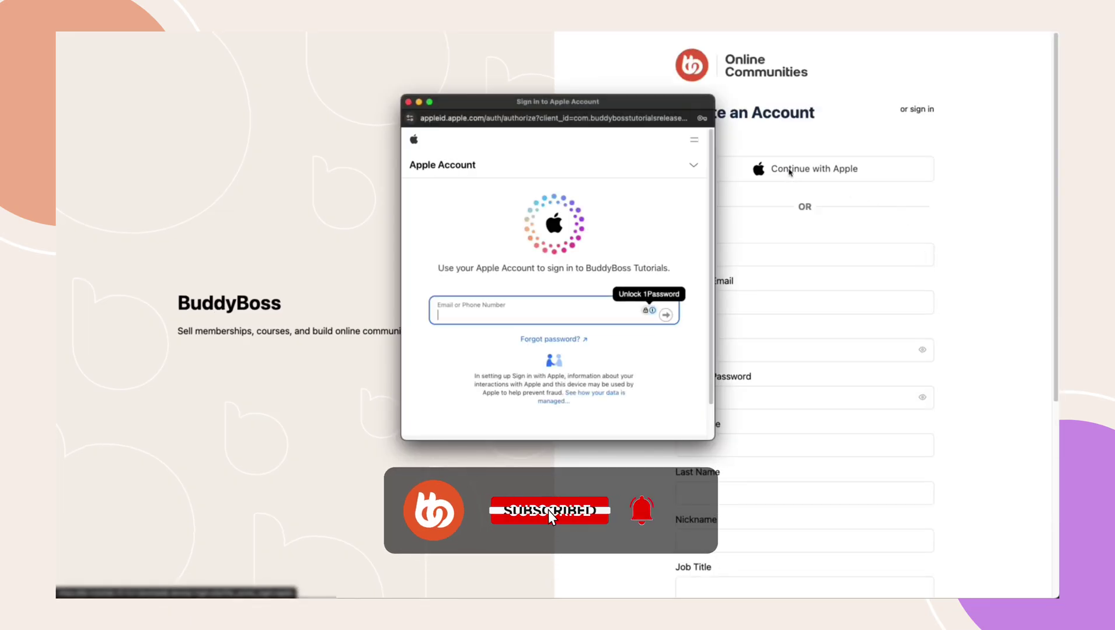